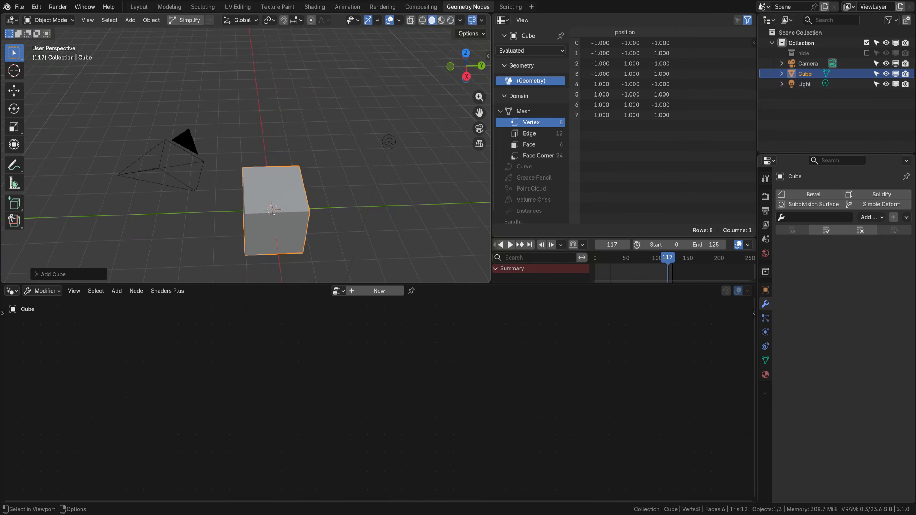
Apply an edge bevel weight to the cube's four vertical edges in Edit Mode
key(Right)
shift+middle_drag(266, 216, 271, 170)
scroll(276, 206, up, 2)
key(q)
key(Escape)
key(Tab)
click(253, 161)
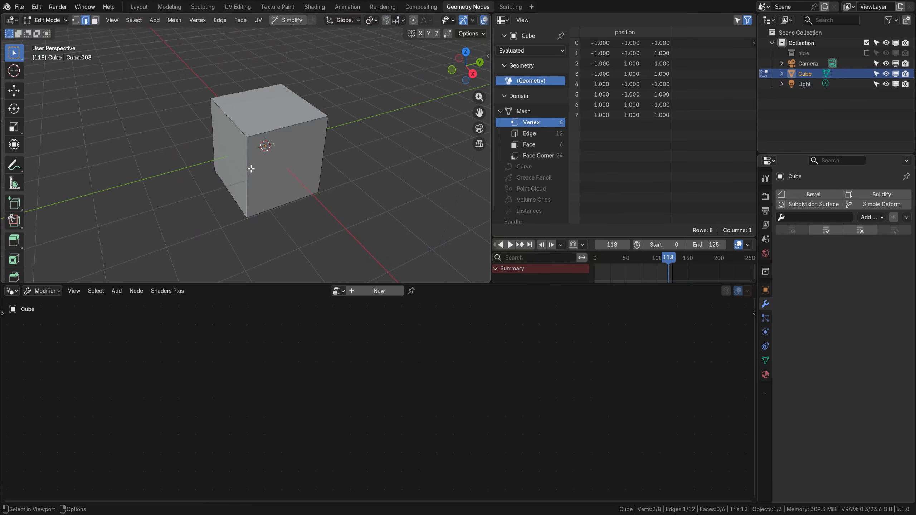
key(q)
click(251, 168)
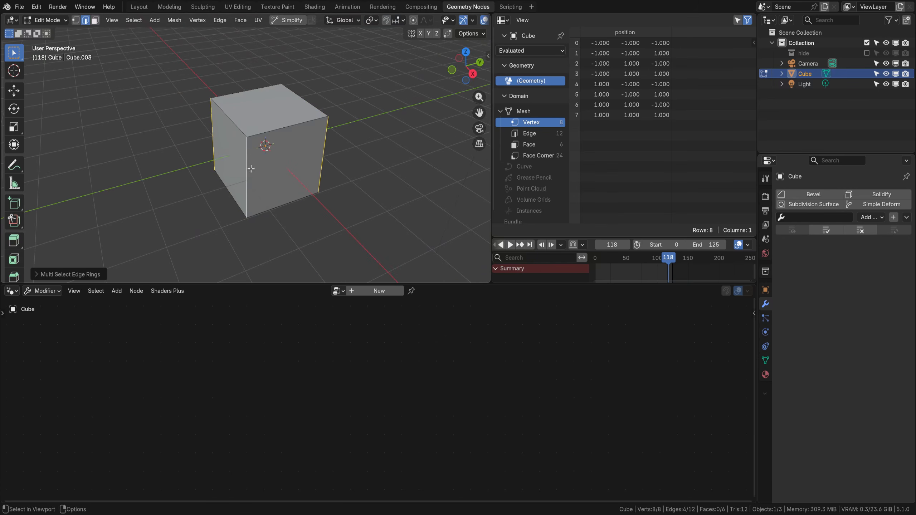
right_click(228, 173)
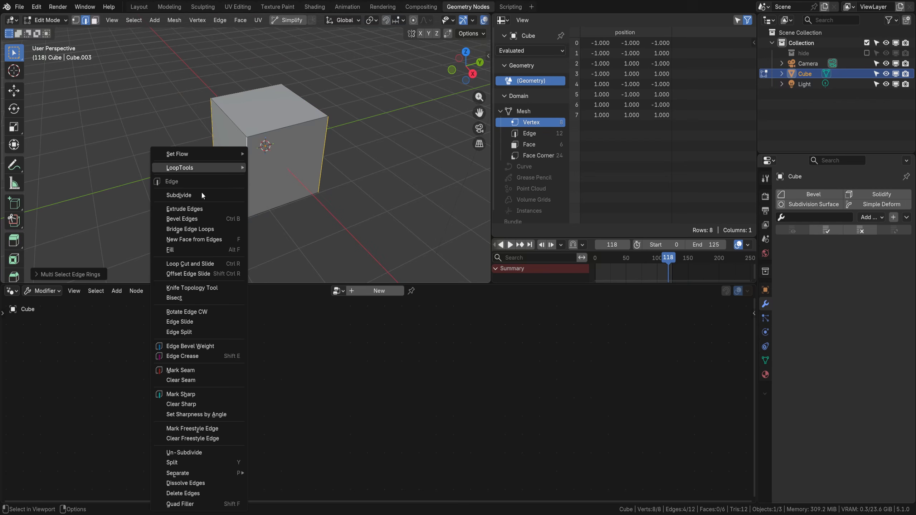
click(216, 348)
click(467, 251)
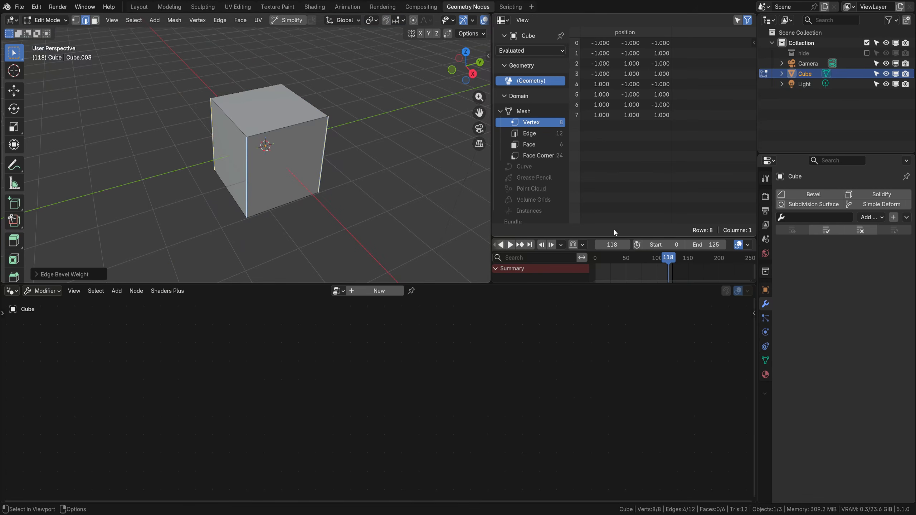
Add a Bevel modifier limited by Weight, with an amount of 0.44 m and 12 segments
click(825, 197)
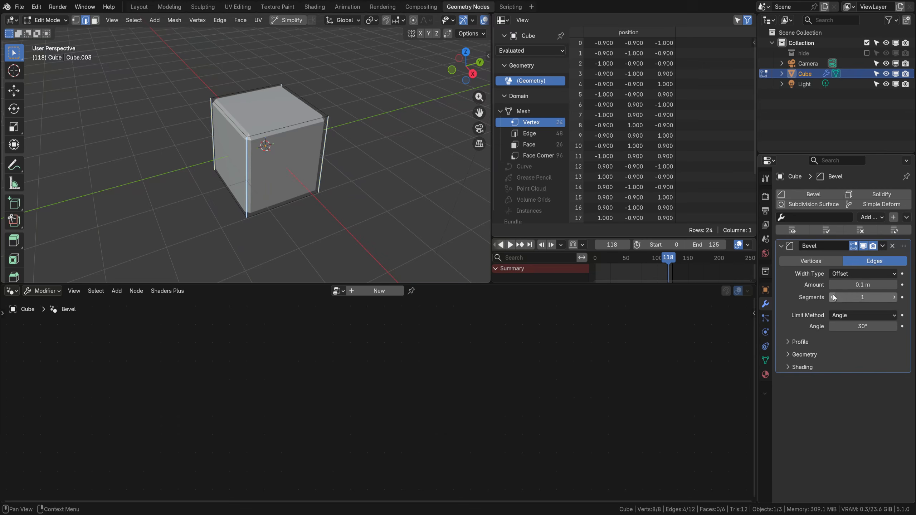
click(857, 315)
click(860, 349)
mouse_move(866, 286)
mouse_down()
mouse_move(875, 286)
mouse_move(860, 295)
mouse_up()
click(860, 298)
text(12)
key(Return)
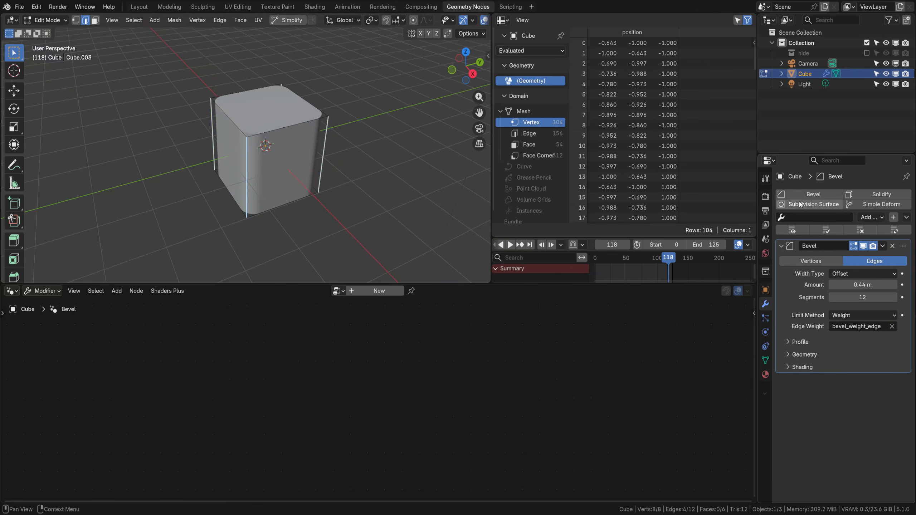
Return to Object Mode and add a second Bevel modifier with an amount of 0.027 m and 6 segments
key(Tab)
click(813, 194)
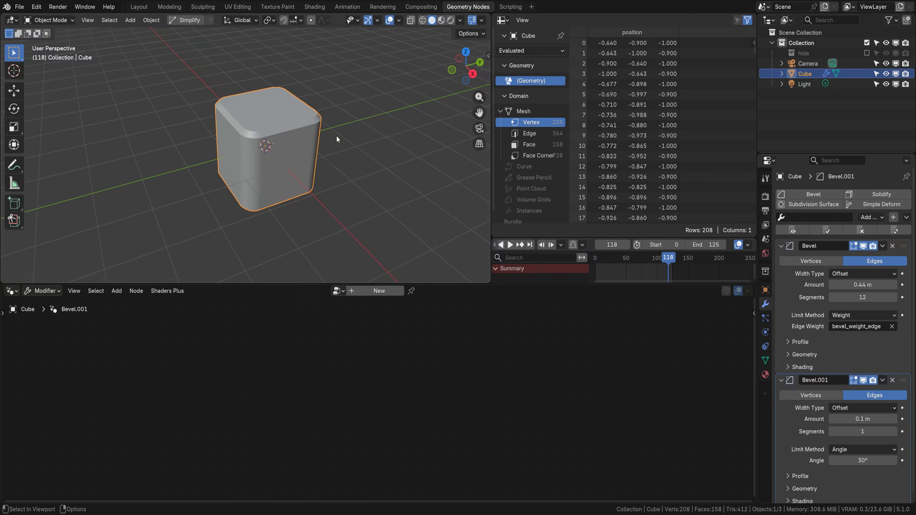
drag(870, 420, 850, 420)
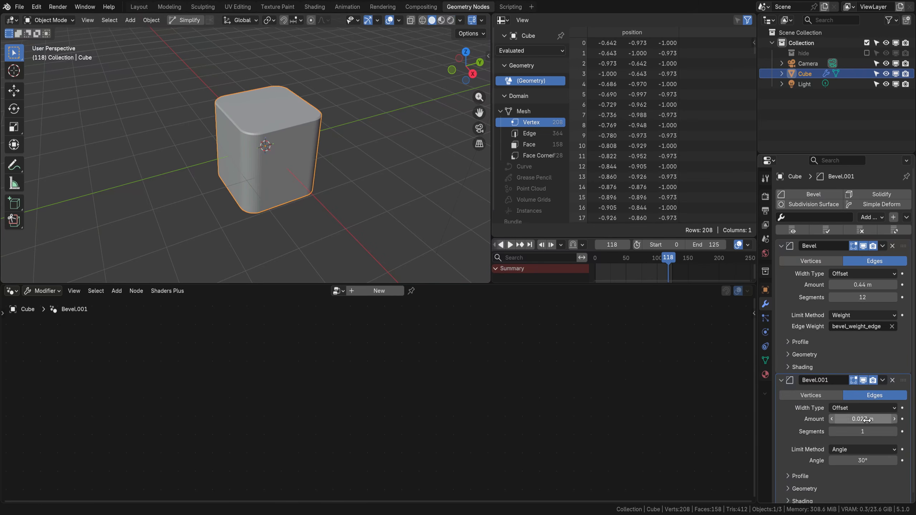
click(867, 434)
text(6)
key(Return)
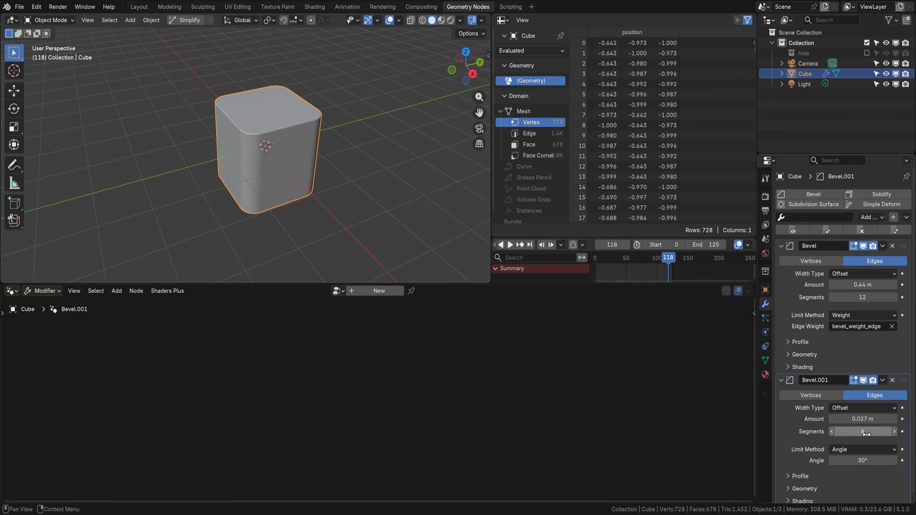
Create a new geometry node tree for the cube and insert a Grid Cloner node between Group Input and Group Output
click(379, 291)
scroll(297, 392, up, 4)
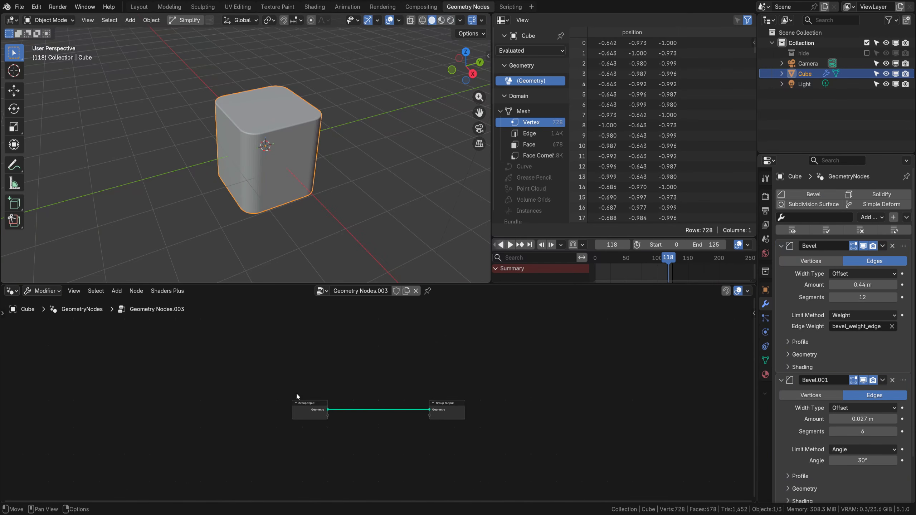
key(shift+a)
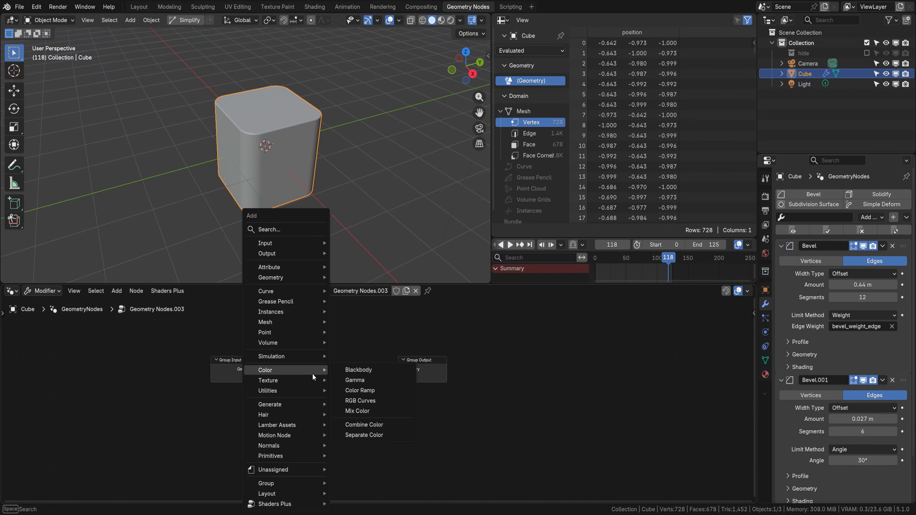
text(grid clo)
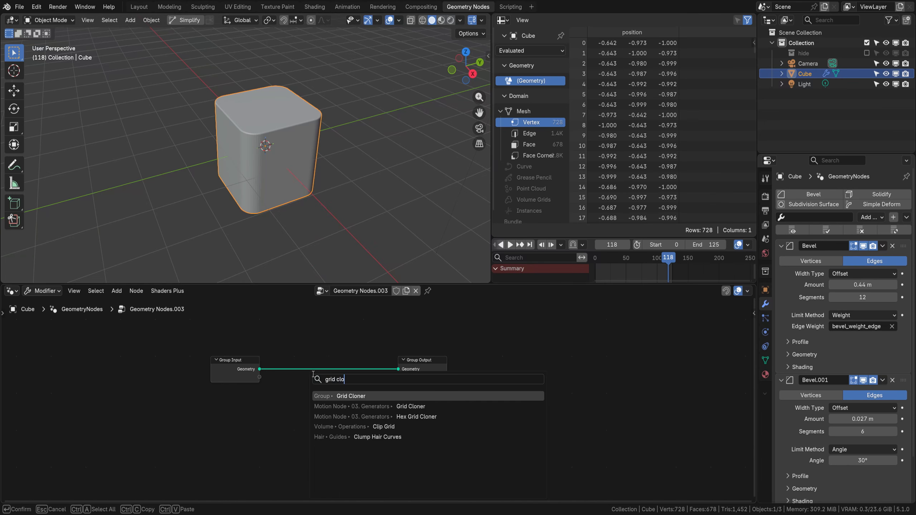
key(Return)
click(344, 405)
Set the Grid Cloner's size to 5 and its row count to 24 on all three axes
middle_drag(344, 405, 346, 338)
scroll(347, 338, up, 3)
drag(307, 377, 316, 426)
text(5)
key(Return)
text(24)
key(Return)
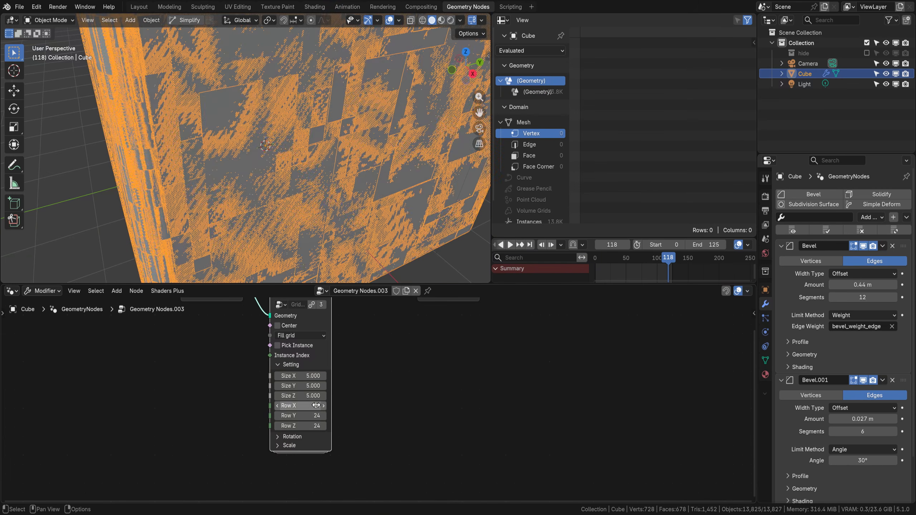
Set the Grid Cloner's absolute scale to 0.1 on X, Y and Z
click(288, 445)
middle_drag(376, 418, 343, 374)
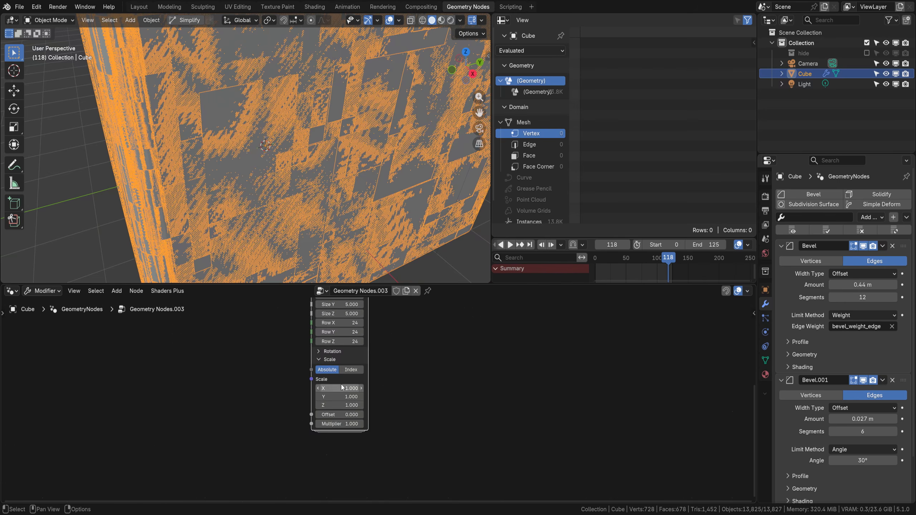
drag(342, 387, 341, 405)
key(Return)
Check the gaps between the cloned cubes up close and set the Grid Cloner's rows to 25 on all axes
middle_drag(296, 151, 292, 207)
scroll(191, 85, up, 4)
scroll(402, 373, up, 3)
drag(339, 376, 339, 394)
text(25)
key(Return)
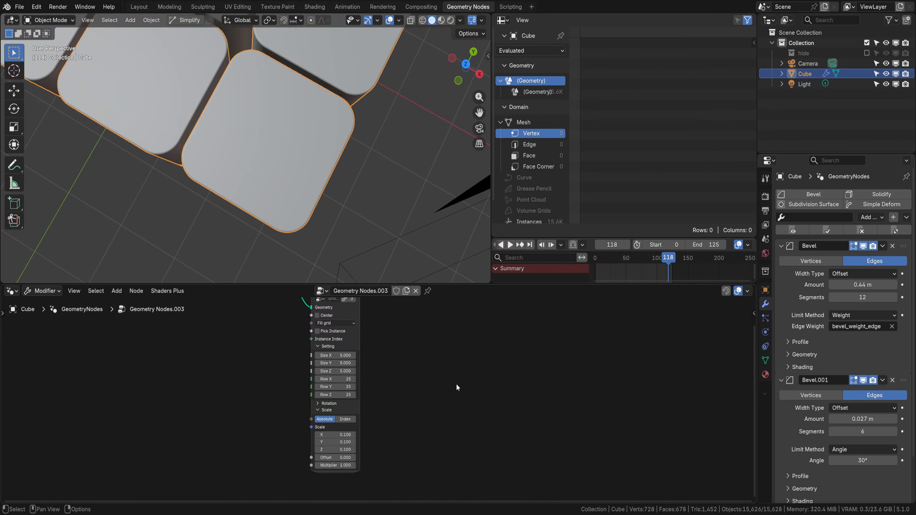
Collapse the Grid Cloner's Scale settings and move the Group Output node farther away to make room
scroll(456, 383, down, 2)
click(331, 409)
middle_drag(447, 353, 364, 416)
drag(423, 396, 318, 328)
key(g)
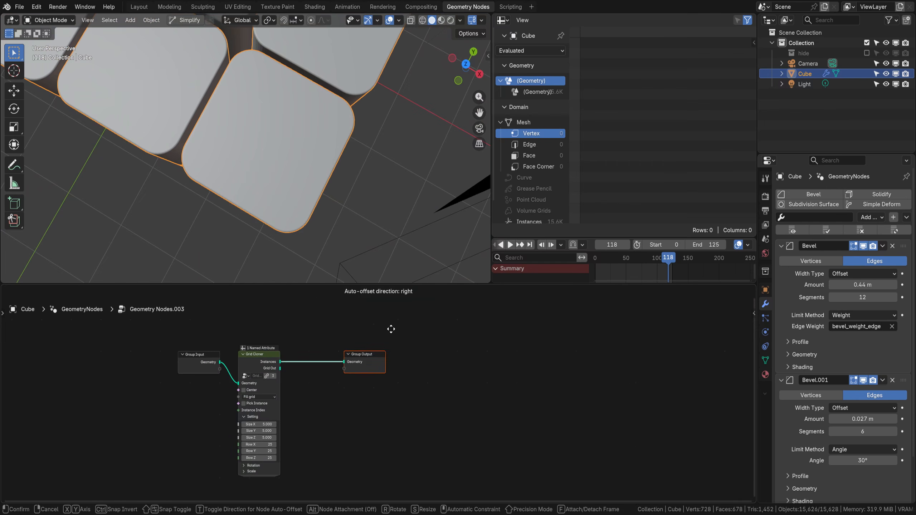
click(487, 324)
Insert a Mix Rotation node followed by a Mix Scale node between the Grid Cloner and Group Output
key(shift+a)
text(mix rota)
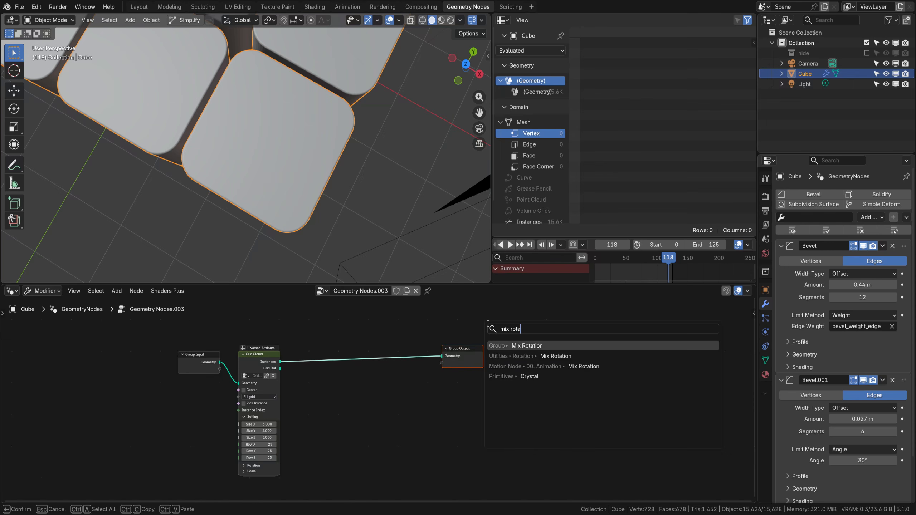
key(Return)
click(325, 342)
key(shift+a)
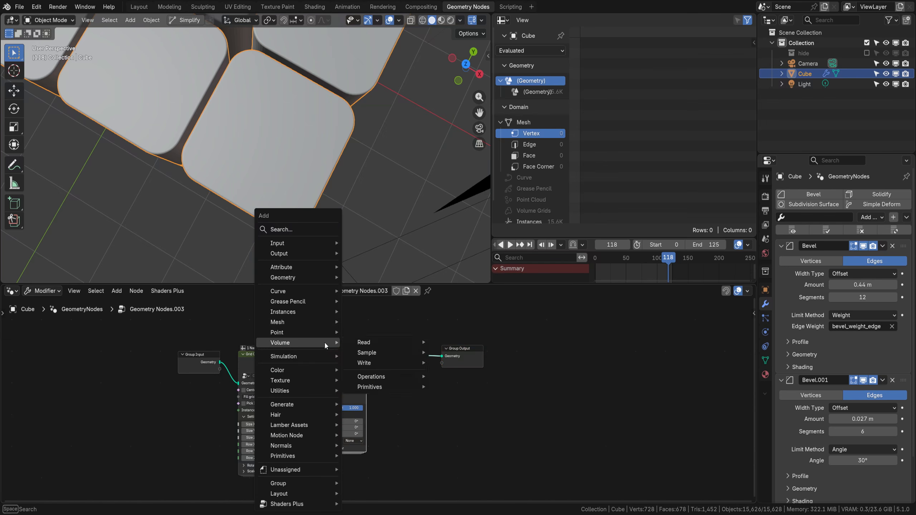
text(mix scale)
key(Return)
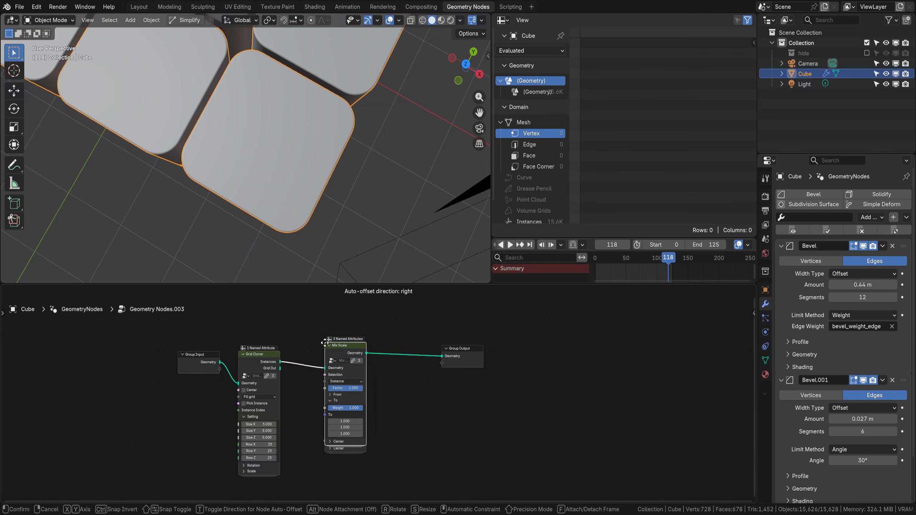
click(366, 333)
Insert a Mix Position node after Mix Scale and space the last nodes away from Mix Rotation
key(shift+a)
text(mix positi)
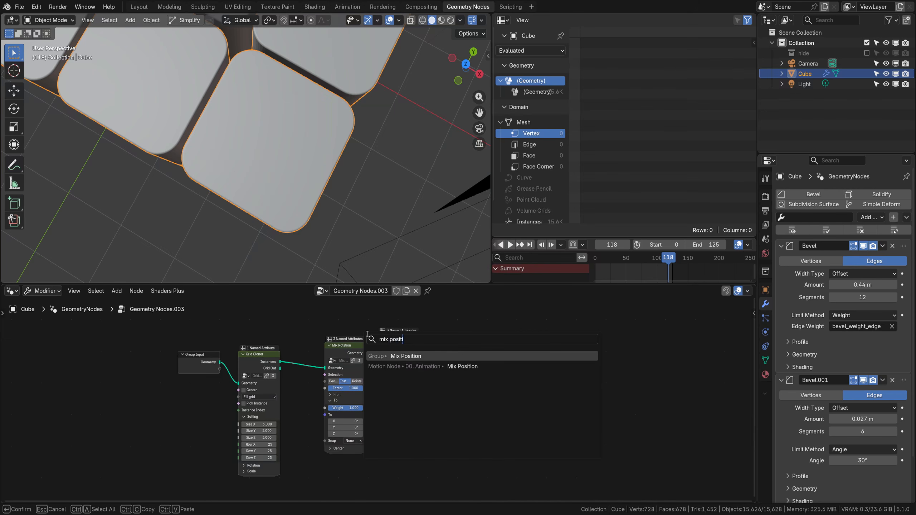
key(Return)
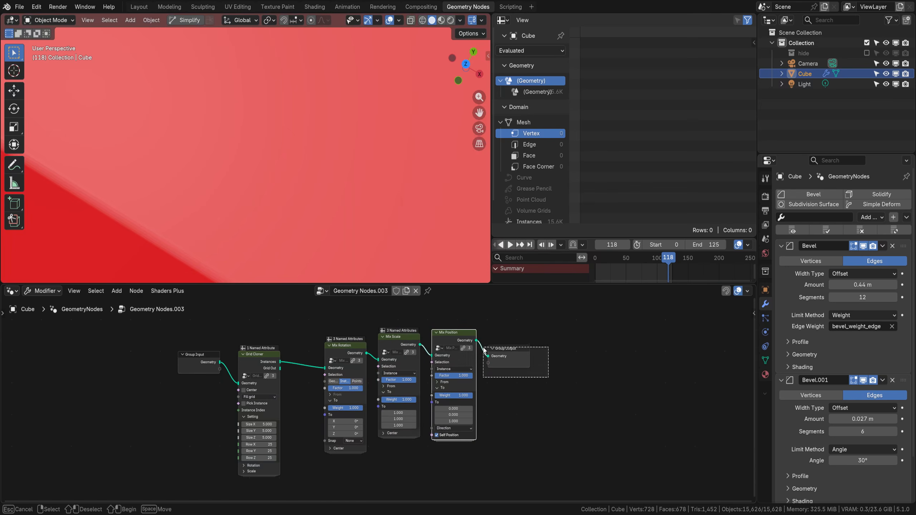
click(449, 329)
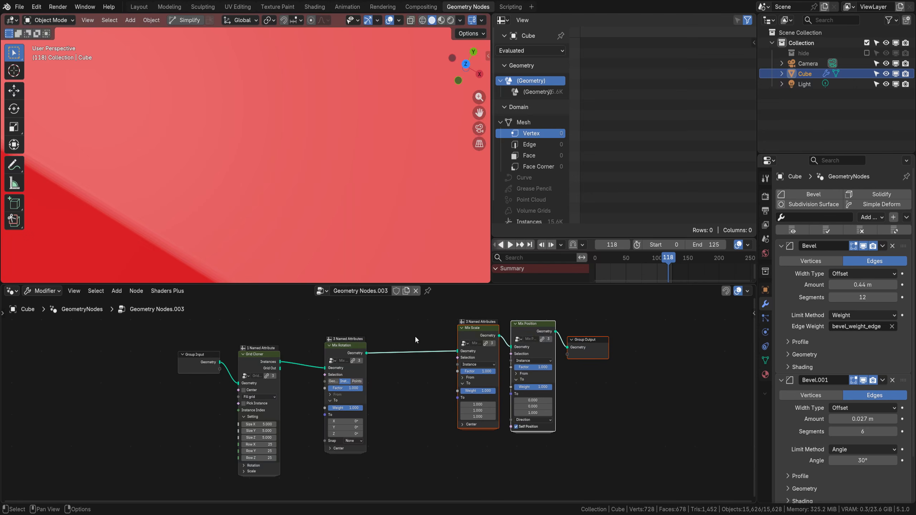
Move the Group Input and Grid Cloner nodes away from Mix Rotation to leave space between them
middle_drag(404, 365, 402, 338)
scroll(380, 371, up, 2)
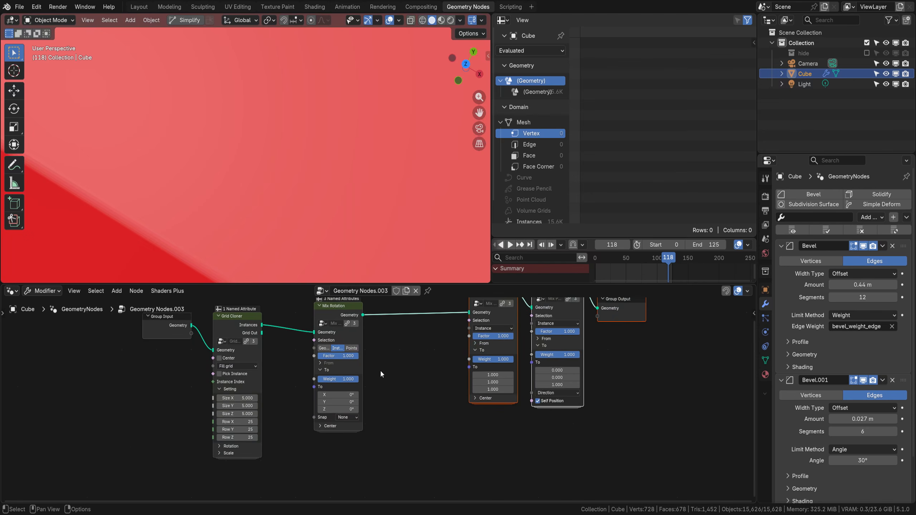
middle_drag(258, 346, 365, 367)
drag(217, 328, 342, 359)
key(g)
click(243, 352)
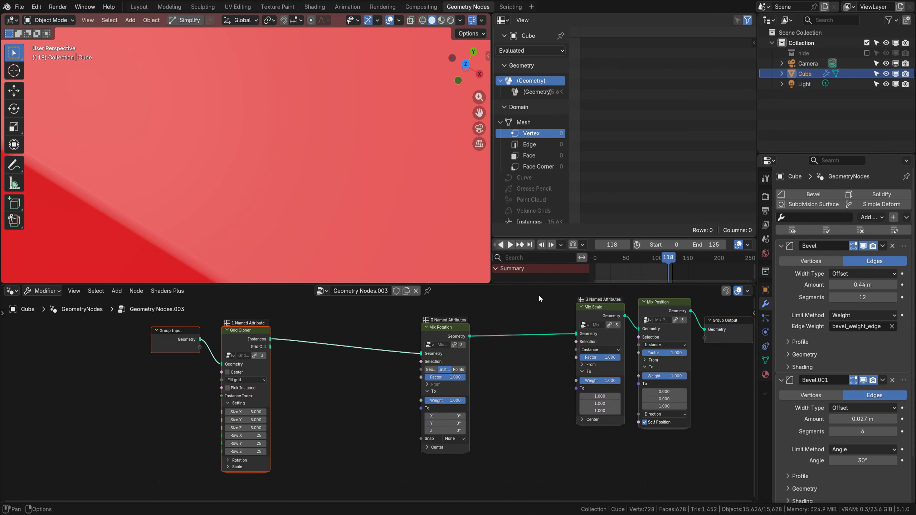
Mute the Mix Scale and Mix Position nodes and bring the cube grid back into view
drag(551, 305, 677, 326)
key(m)
scroll(300, 159, down, 4)
middle_drag(281, 157, 259, 112)
scroll(259, 116, down, 4)
shift+middle_drag(375, 200, 243, 178)
Add a Random Value node between the Grid Cloner and Mix Rotation and set its data type to Vector
middle_drag(364, 383, 216, 348)
scroll(218, 349, up, 2)
middle_drag(198, 388, 232, 400)
key(q)
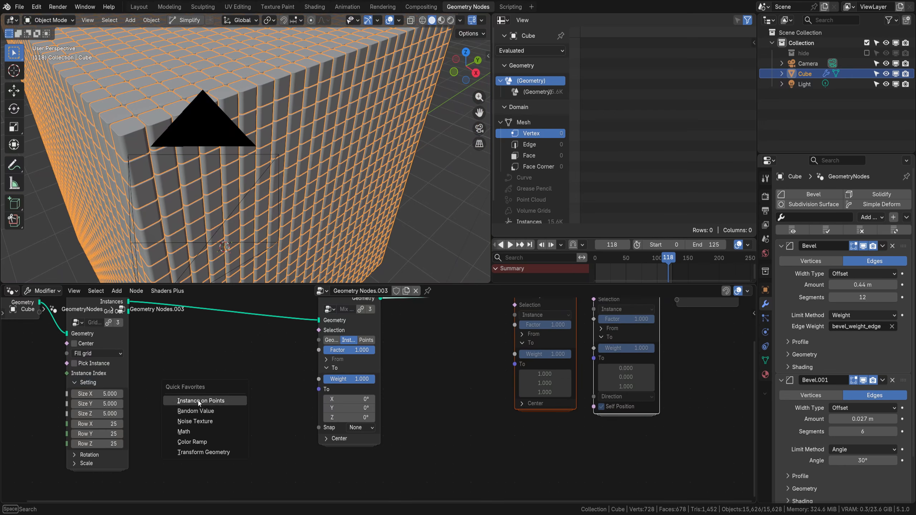
click(210, 412)
click(185, 346)
click(207, 384)
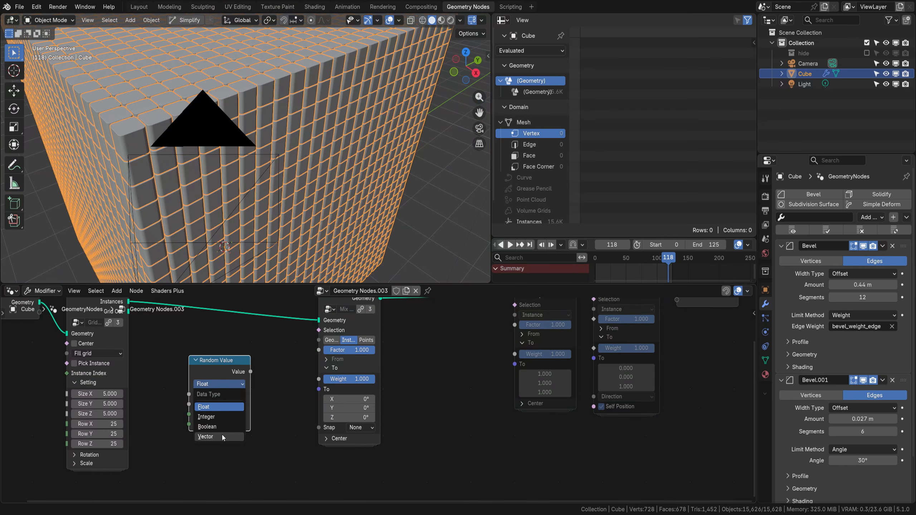
click(222, 435)
Set the Random Value node's Max to 4 and Min to -4 on all components
click(220, 444)
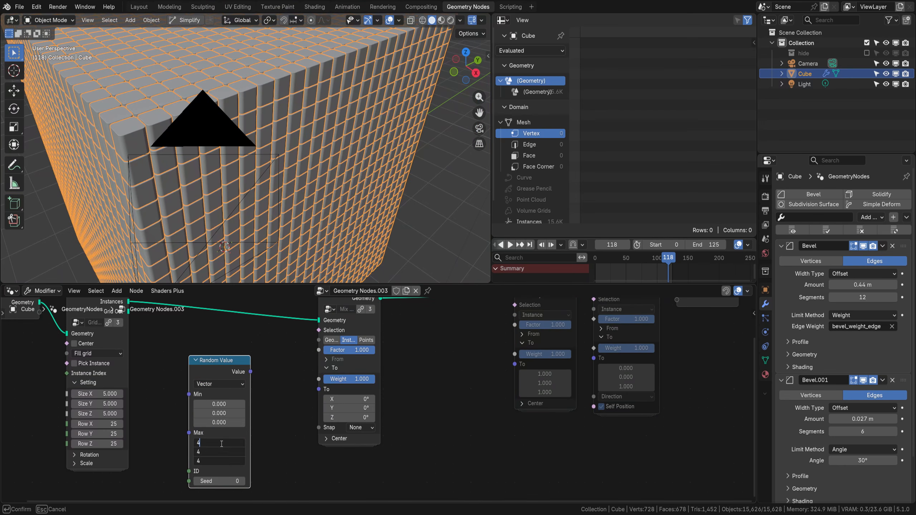
text(4)
key(Return)
click(228, 400)
text(4)
key(Return)
click(229, 401)
text(-)
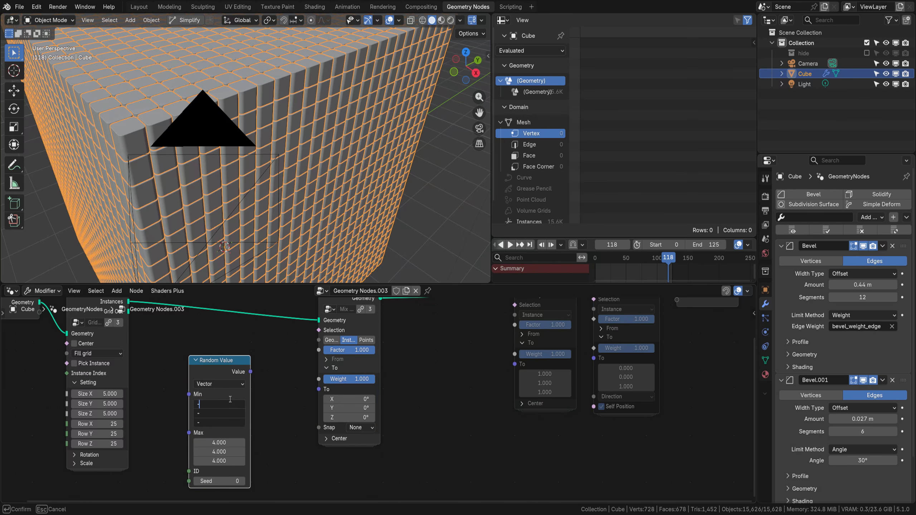
text(4)
key(Return)
Connect the random vector to Mix Rotation's To input and set its Snap to 90°
drag(251, 372, 320, 389)
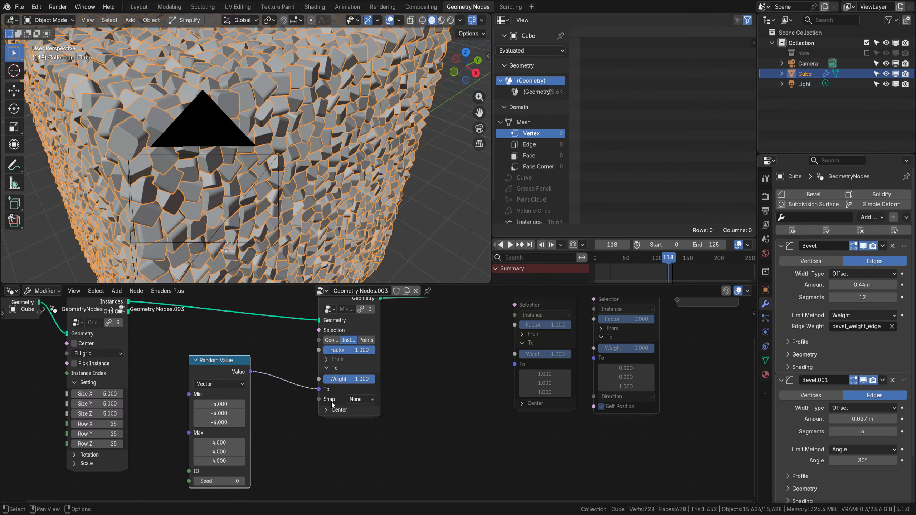
click(359, 400)
click(372, 419)
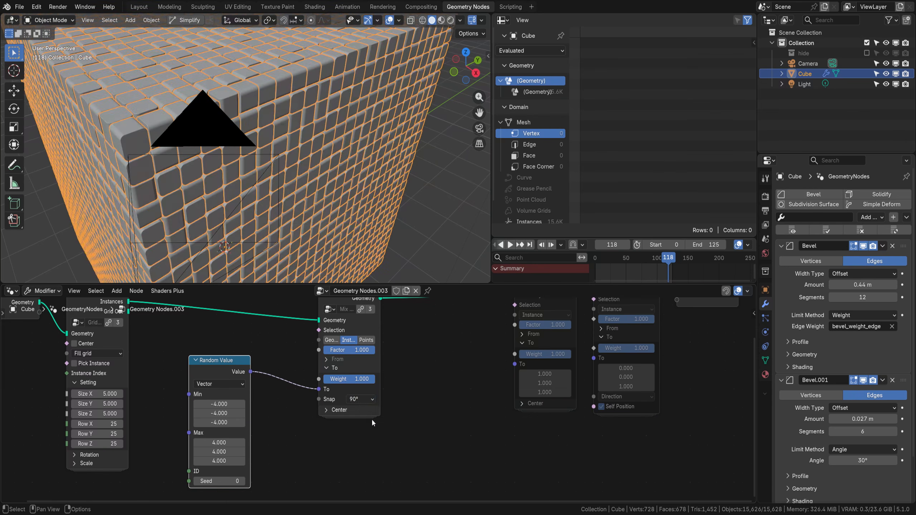
Raise the Random Value node's seed several steps to vary the cubes' rotations
click(243, 482)
click(242, 482)
click(242, 482)
click(243, 482)
click(243, 481)
Unmute the Mix Scale node and spread Mix Scale, Mix Position and Group Output farther apart
middle_drag(470, 342, 256, 407)
drag(316, 334, 303, 335)
key(m)
drag(548, 405, 413, 349)
key(g)
click(579, 324)
drag(425, 387, 303, 346)
key(g)
key(Escape)
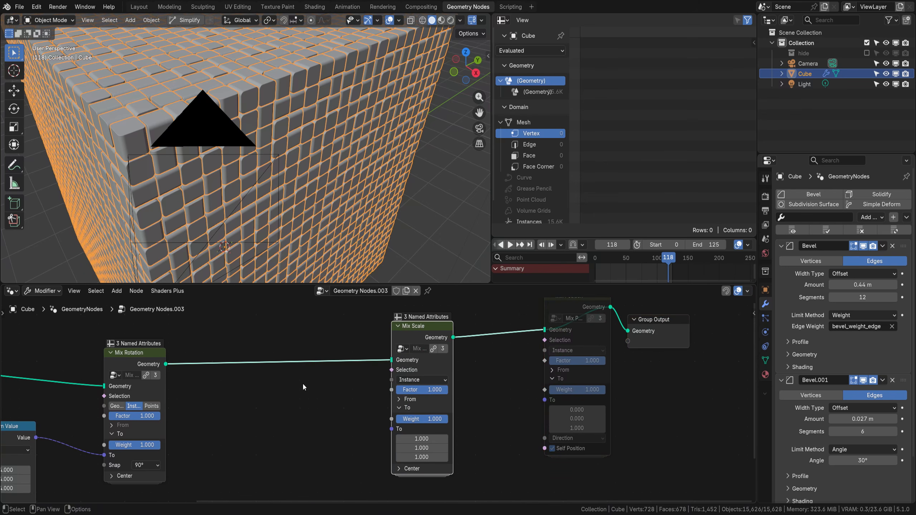
Add a Noise Texture node between the Mix Rotation and Mix Scale nodes
key(q)
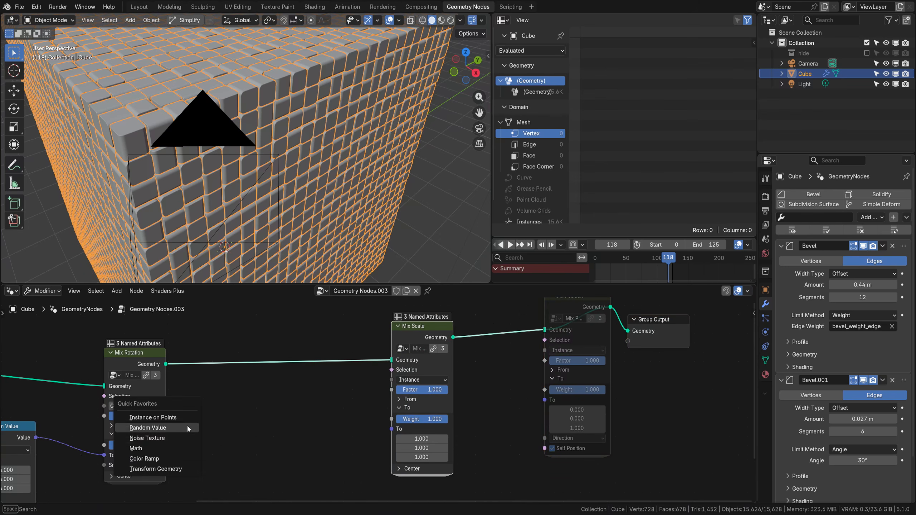
click(157, 439)
click(224, 409)
middle_drag(253, 428, 267, 389)
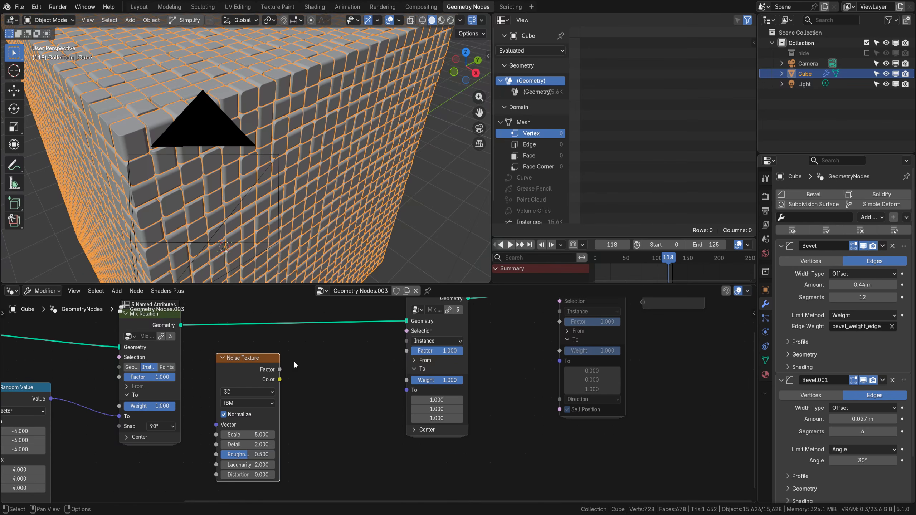
Drive Mix Scale's Factor with the noise Factor output and set its From weight to 0
middle_drag(289, 377, 259, 394)
drag(248, 386, 375, 367)
click(392, 376)
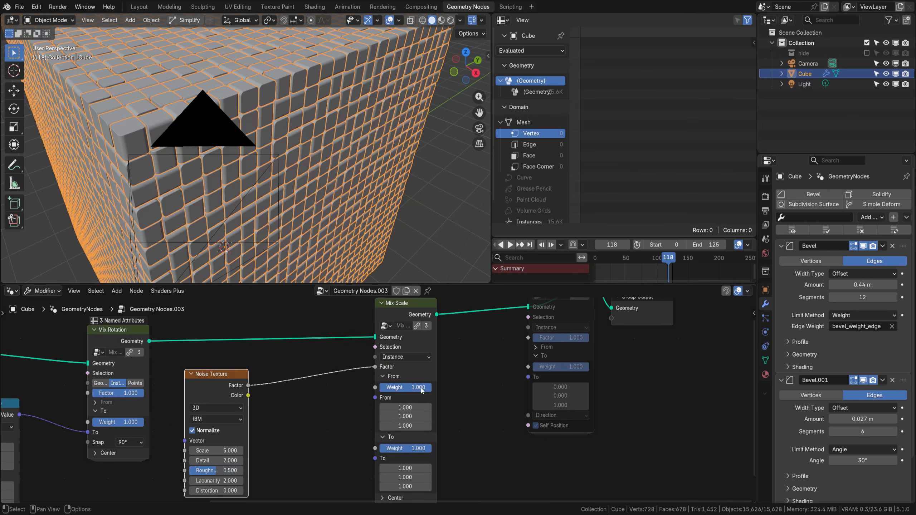
drag(419, 388, 380, 389)
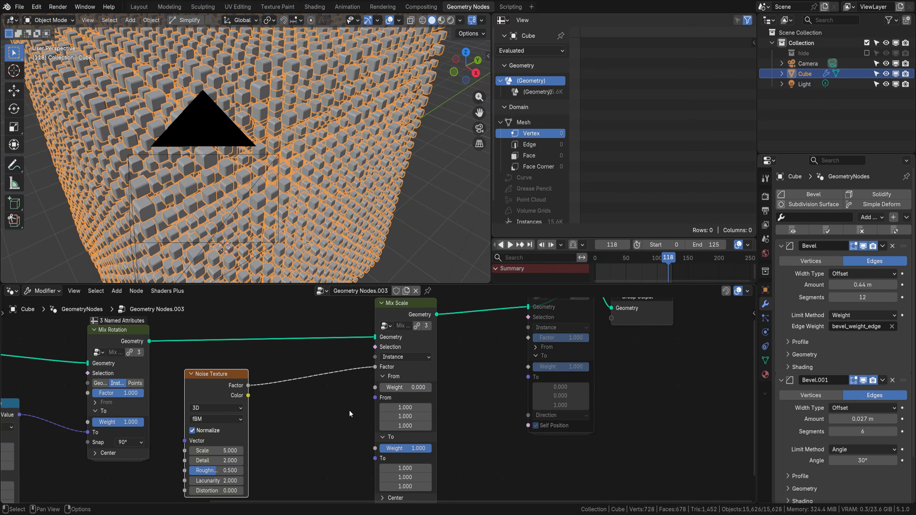
Insert a Math node set to Round between the noise Factor output and Mix Scale's Factor
middle_drag(307, 425, 328, 405)
middle_drag(190, 160, 193, 123)
scroll(193, 123, up, 5)
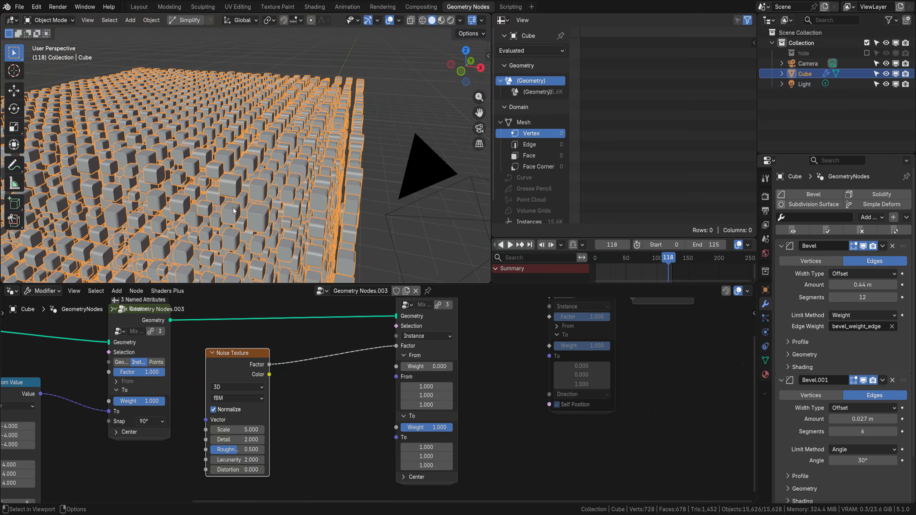
middle_drag(210, 166, 190, 176)
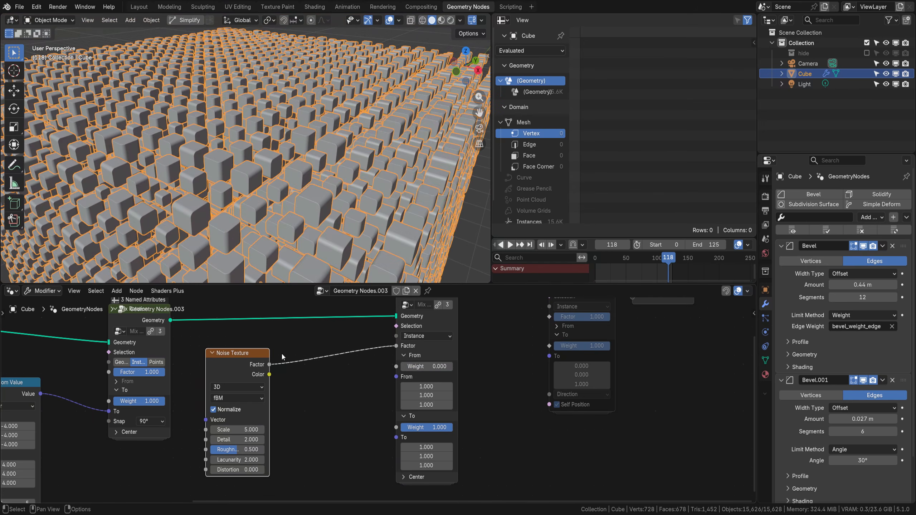
key(q)
click(264, 397)
click(287, 342)
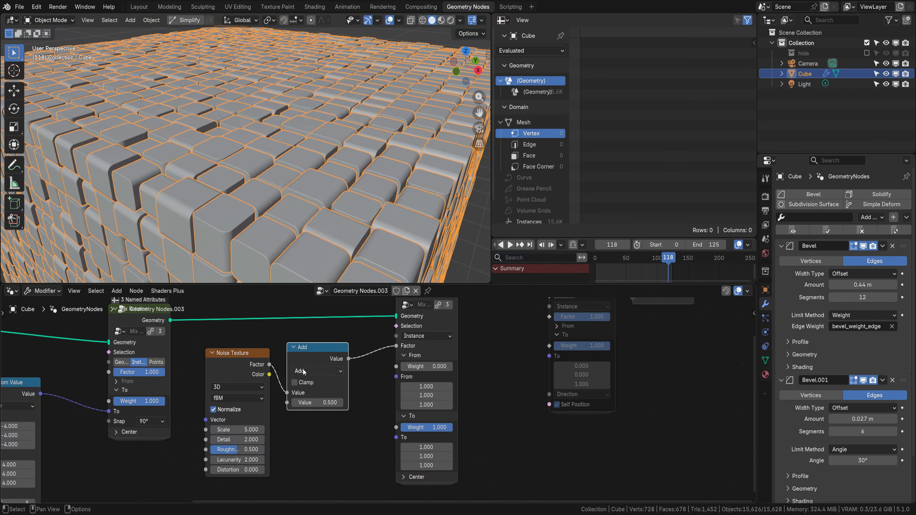
click(317, 372)
click(469, 396)
Set the Noise Texture's Scale to 1 and lower it further to 0.58
double_click(235, 430)
text(1)
key(Return)
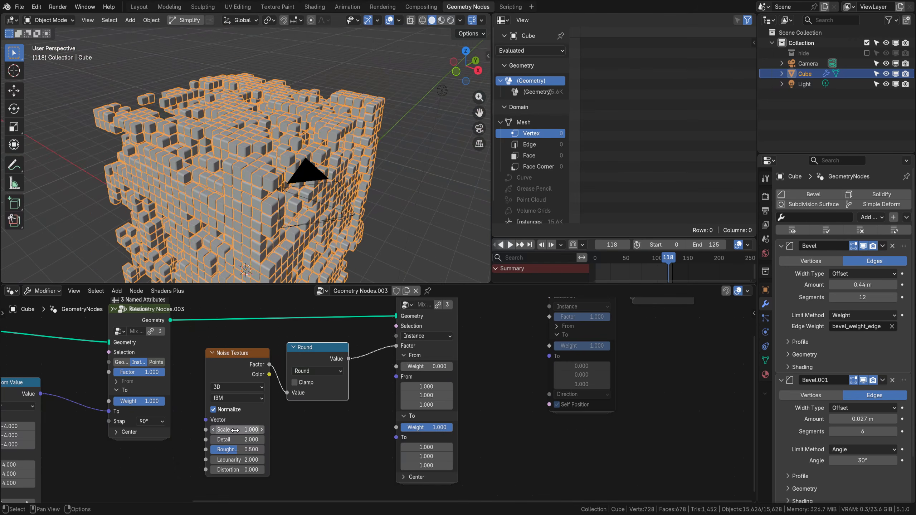
middle_drag(314, 189, 257, 163)
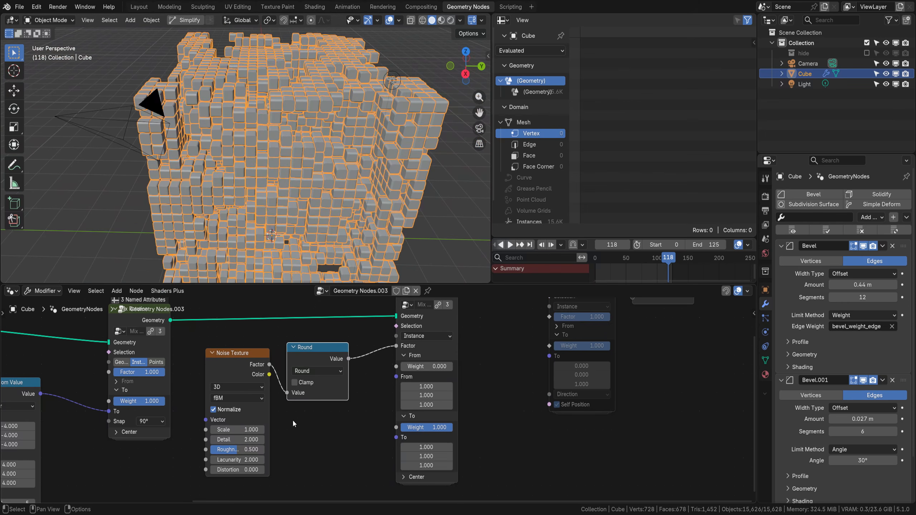
drag(234, 432, 219, 431)
middle_drag(300, 151, 343, 135)
Make the Noise Texture four-dimensional and raise its W value to 2.5
click(236, 388)
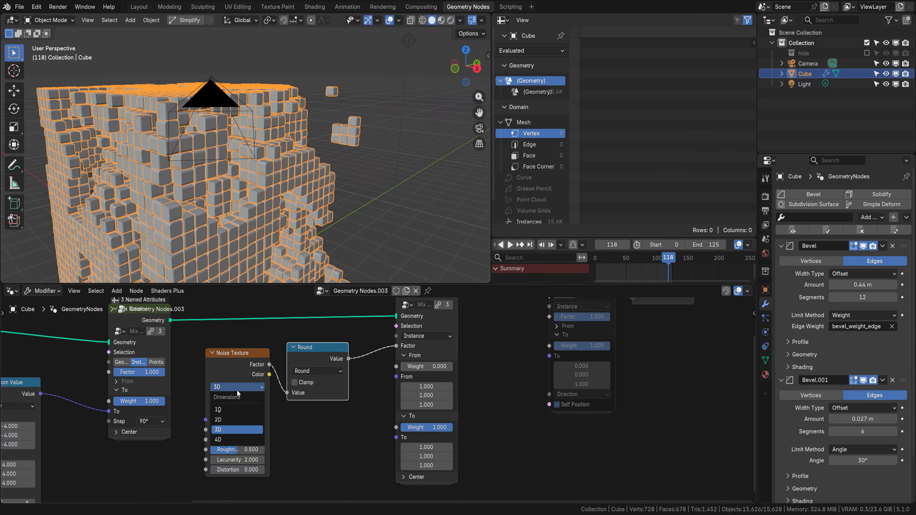
click(231, 440)
mouse_move(238, 430)
mouse_down()
mouse_move(259, 429)
mouse_move(227, 430)
mouse_move(233, 440)
mouse_move(220, 429)
mouse_move(243, 430)
mouse_up()
click(296, 415)
middle_drag(308, 137, 329, 156)
Move Mix Position and Group Output farther from Mix Scale and unmute the Mix Position node
middle_drag(268, 477, 279, 457)
drag(249, 419, 325, 411)
middle_drag(610, 362, 284, 471)
drag(415, 441, 270, 369)
key(g)
click(378, 362)
click(284, 356)
click(381, 345)
click(381, 348)
key(m)
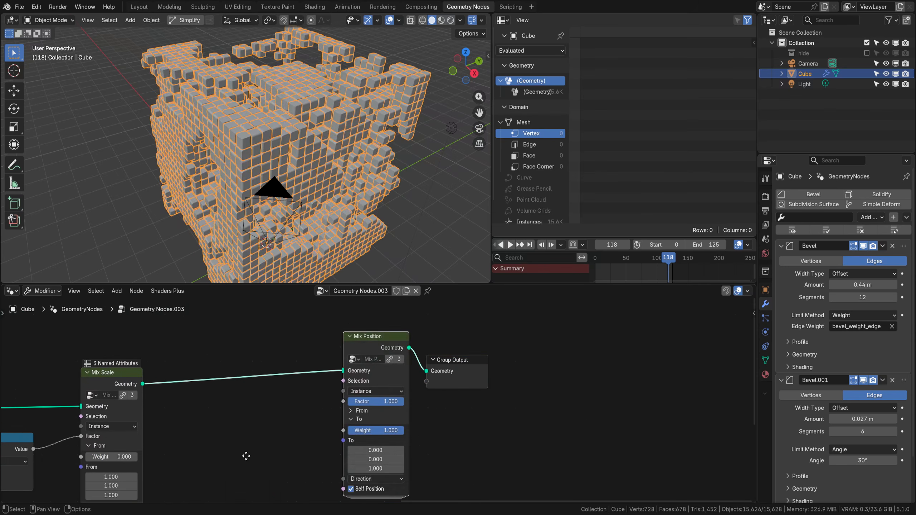
Set Mix Position's From vector to -1 on all three axes and lower its Factor to 0
middle_drag(246, 457, 253, 414)
scroll(253, 414, up, 1)
click(375, 363)
click(403, 397)
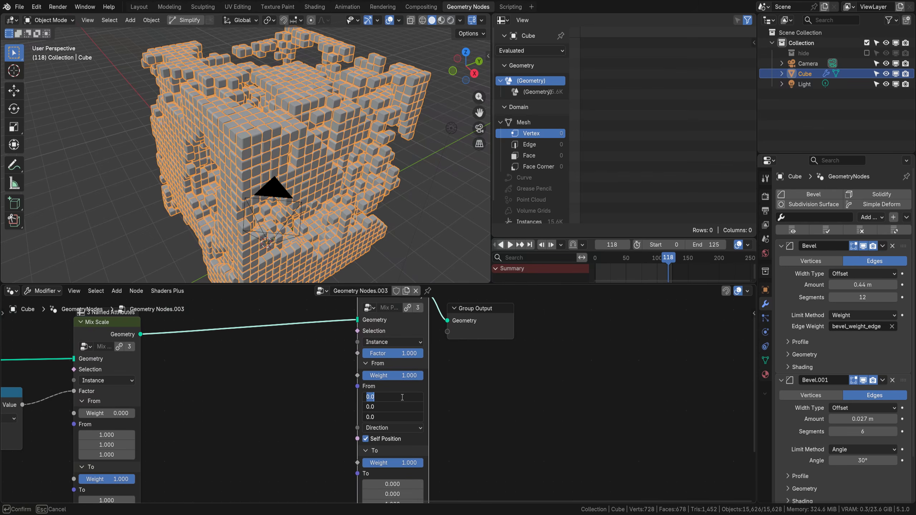
text(-1)
key(Return)
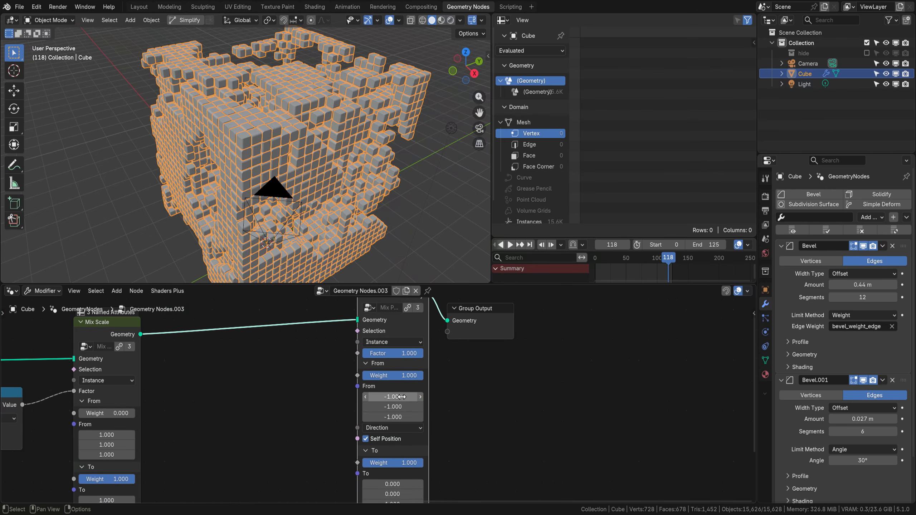
drag(407, 353, 375, 353)
scroll(299, 196, down, 3)
middle_drag(298, 196, 238, 170)
shift+middle_drag(299, 251, 339, 195)
scroll(205, 405, down, 1)
Duplicate the Noise Texture beside Mix Position and connect the copy's Factor output to Mix Position's Factor
middle_drag(205, 405, 318, 370)
scroll(317, 372, down, 2)
click(88, 372)
key(shift+d)
click(359, 347)
scroll(390, 360, up, 2)
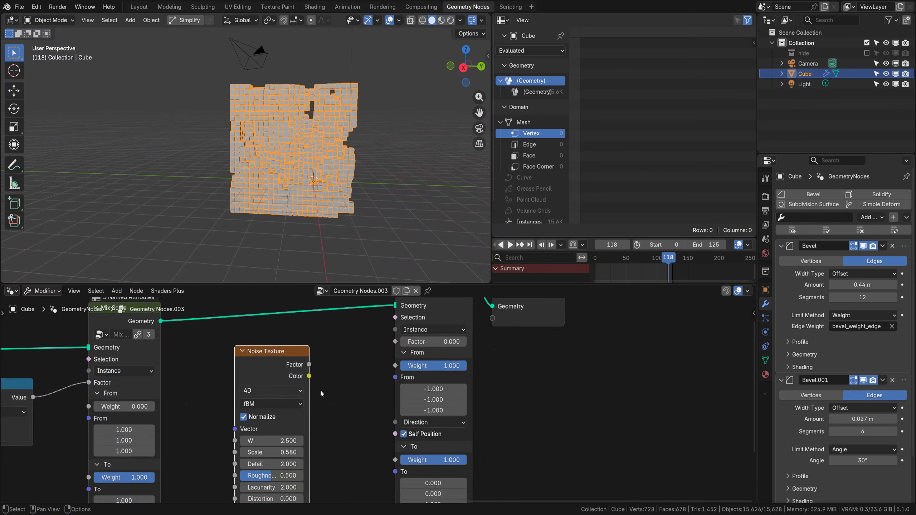
drag(297, 358, 398, 332)
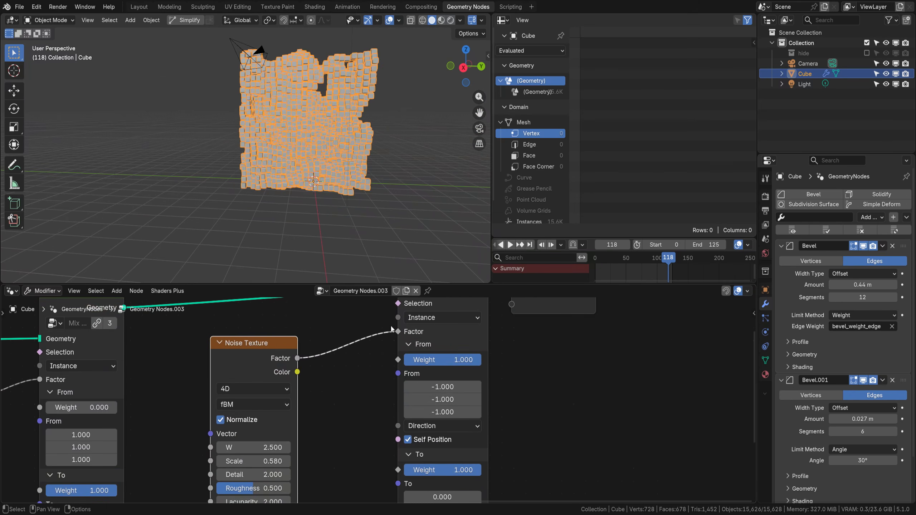
middle_drag(316, 135, 305, 185)
scroll(304, 185, up, 5)
middle_drag(184, 162, 218, 181)
drag(253, 350, 224, 346)
Duplicate the Round node and insert the copy between the second Noise Texture and Mix Position
scroll(233, 360, down, 5)
middle_drag(170, 387, 298, 371)
click(202, 374)
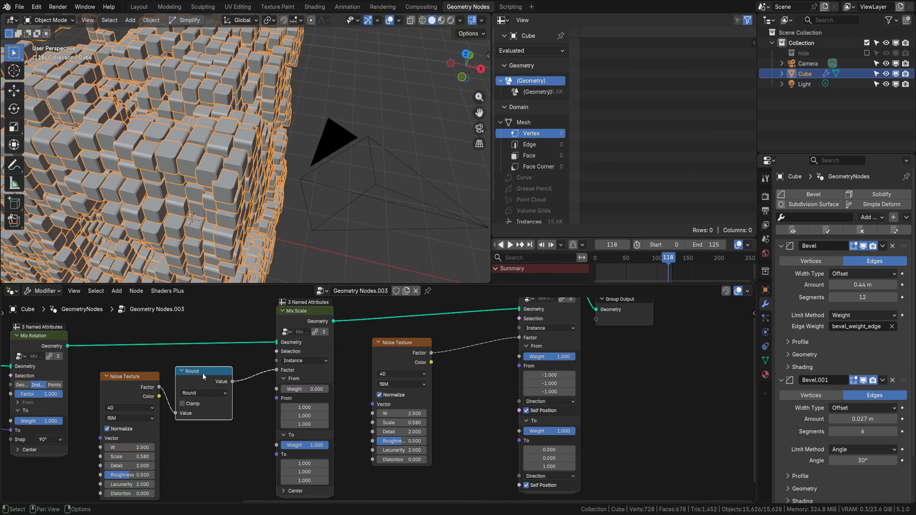
key(shift+d)
click(474, 348)
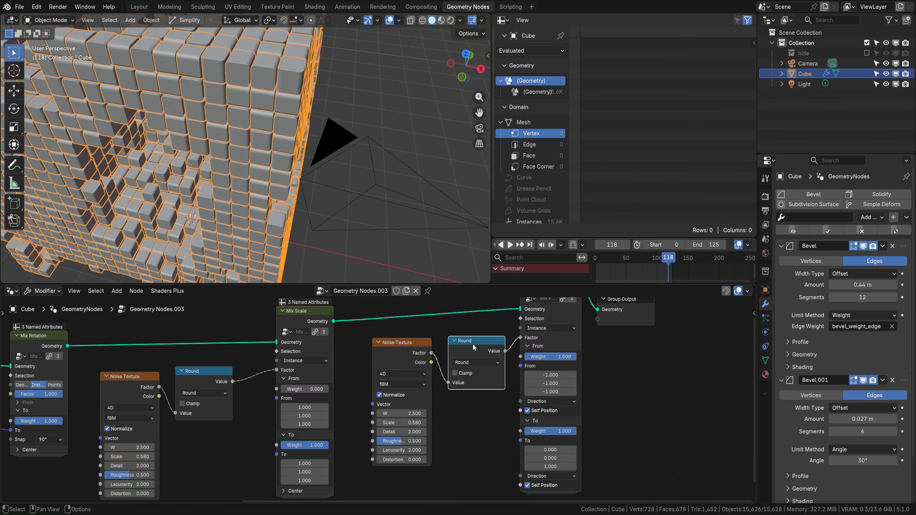
Change the second Round node's operation to Snap with an increment of 0.21
scroll(473, 348, up, 3)
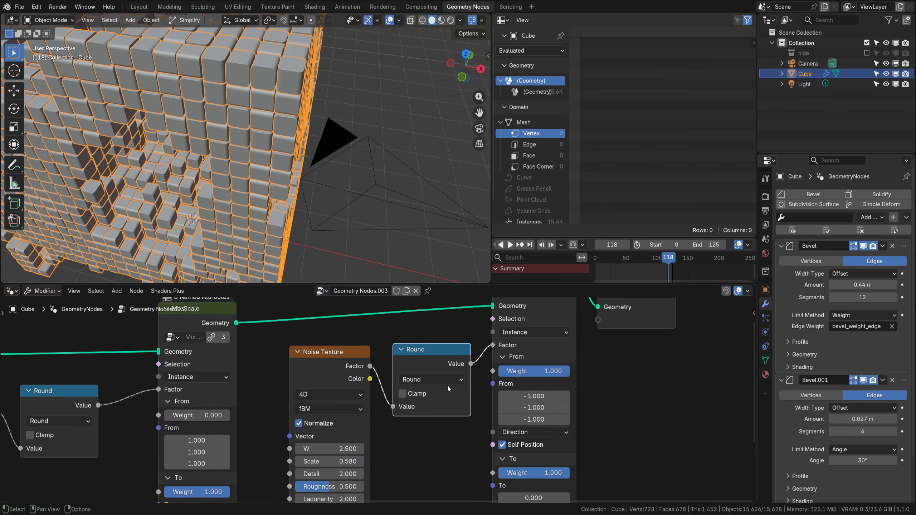
click(451, 382)
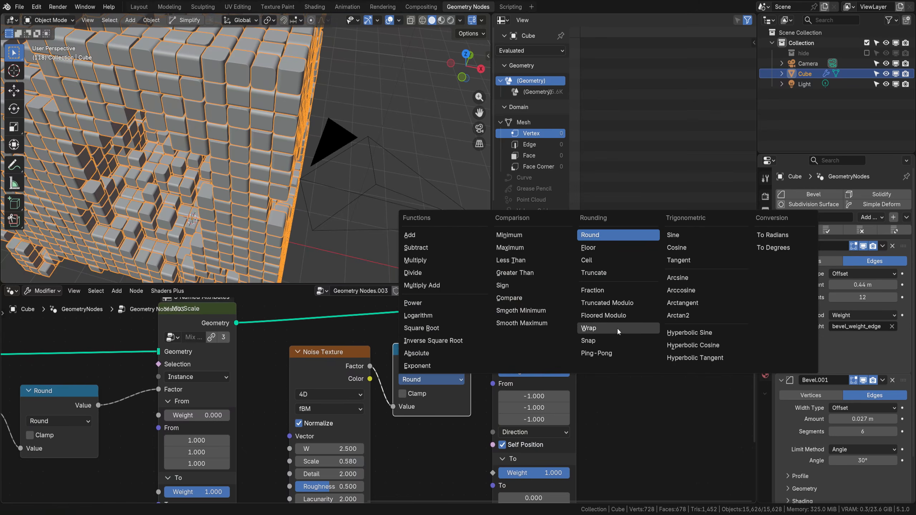
click(598, 341)
click(431, 419)
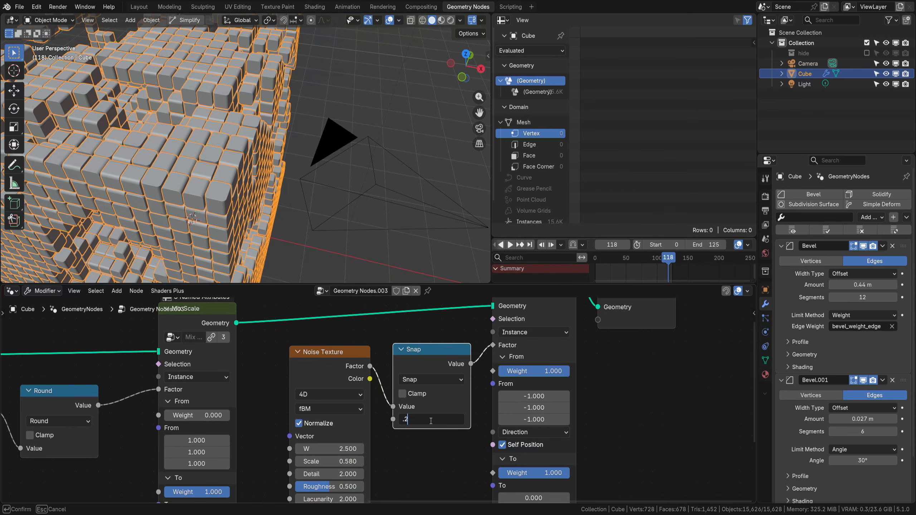
key(Return)
scroll(231, 189, down, 3)
middle_drag(231, 190, 145, 153)
scroll(202, 185, up, 5)
scroll(192, 187, down, 3)
scroll(145, 153, down, 3)
Set both the From and To weights of the Mix Position node to 0.2
middle_drag(480, 370, 303, 384)
scroll(404, 408, down, 3)
middle_drag(448, 412, 448, 394)
click(385, 372)
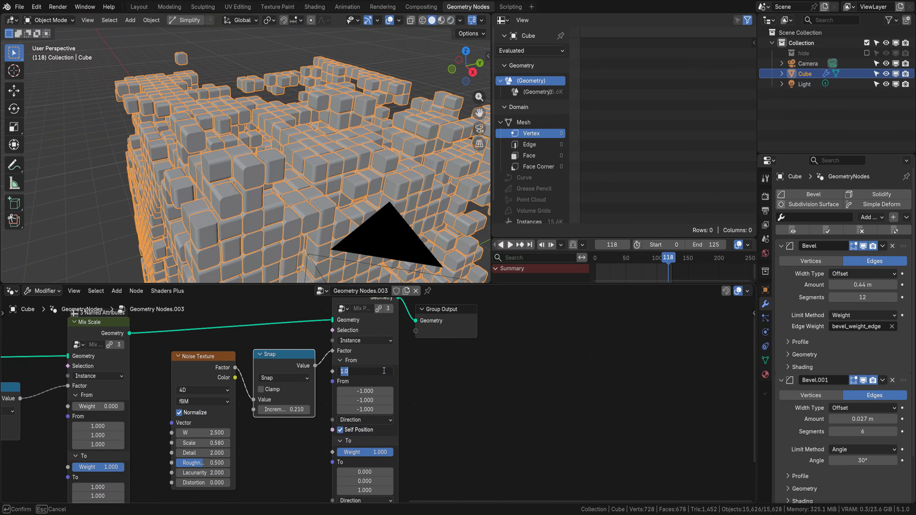
key(Return)
click(380, 452)
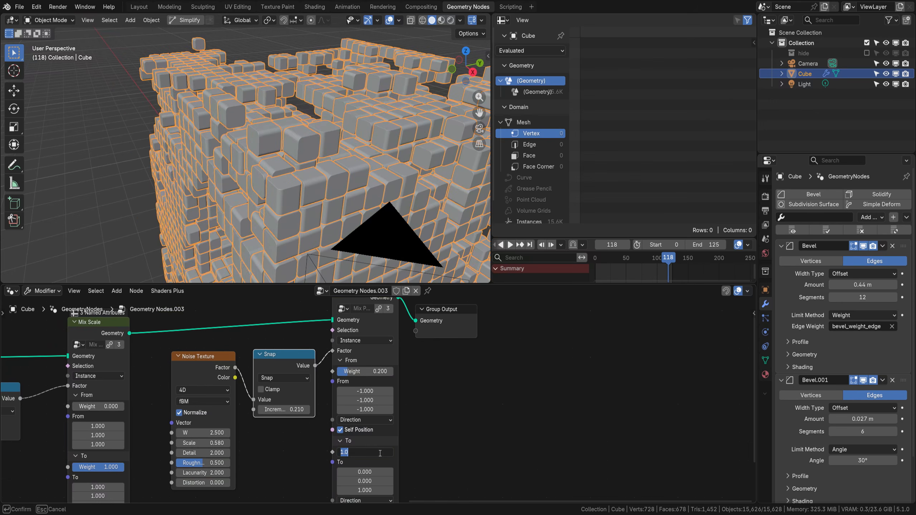
text(.2)
key(Return)
mouse_move(261, 174)
middle_down()
mouse_move(292, 248)
mouse_move(257, 173)
mouse_move(275, 180)
middle_up()
Add a Time Offset group node below the node chain and set its mode to Counter
scroll(293, 247, down, 7)
middle_drag(315, 408, 521, 324)
key(shift+a)
text(tim offset)
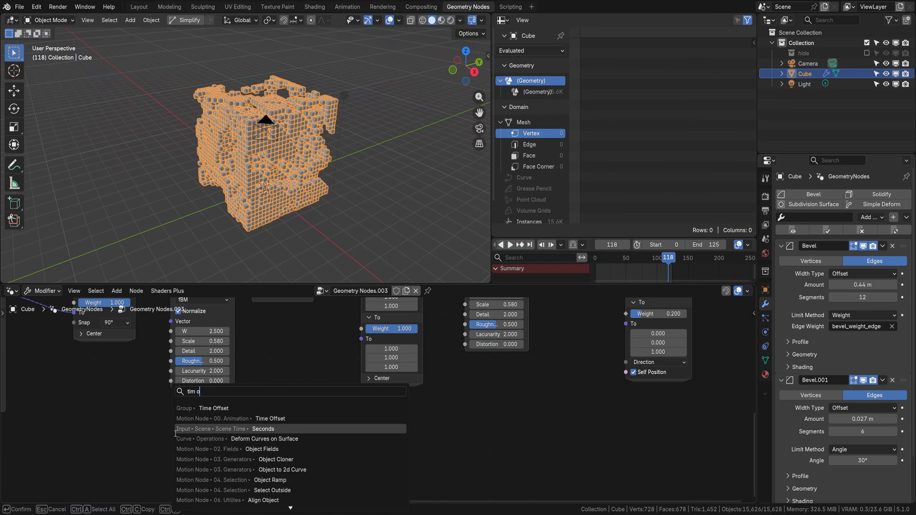
key(Return)
click(112, 411)
middle_drag(121, 421, 261, 360)
scroll(262, 360, up, 3)
click(276, 386)
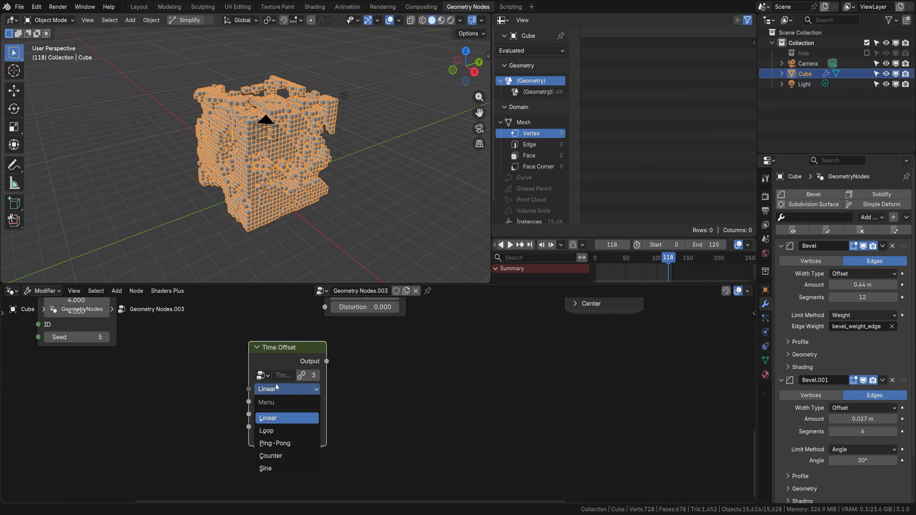
click(271, 456)
Connect the Time Offset output to the Random Value's Seed and the W inputs of both Noise Textures
drag(313, 348, 189, 347)
scroll(229, 357, down, 1)
middle_drag(228, 357, 249, 432)
drag(250, 432, 132, 428)
drag(118, 461, 359, 351)
drag(117, 461, 652, 331)
Add two reroutes to the Time Offset links and position them below the Noise Texture nodes
shift+right_drag(279, 470, 211, 420)
key(g)
click(289, 453)
shift+right_drag(420, 488, 351, 454)
key(g)
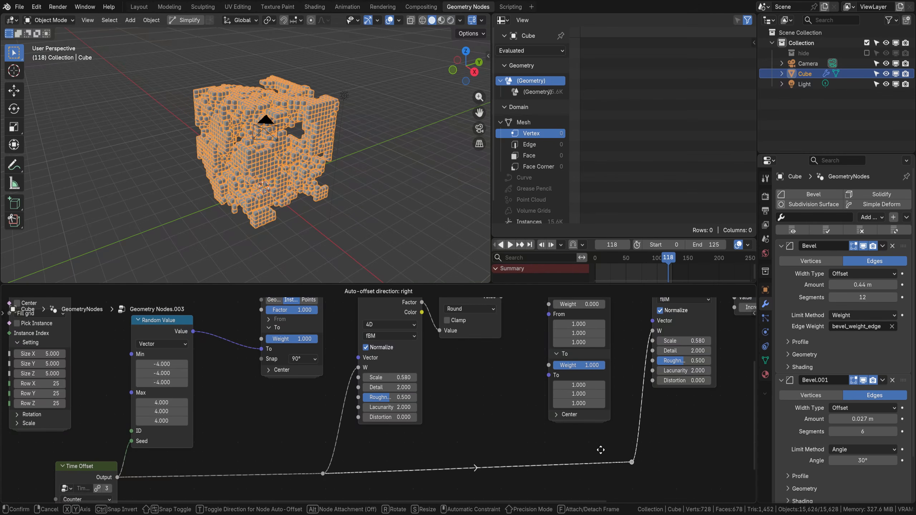
click(592, 451)
Set the Time Offset's Speed to 1 and scrub the timeline to frame 27 to check the cubes
middle_drag(268, 432, 375, 344)
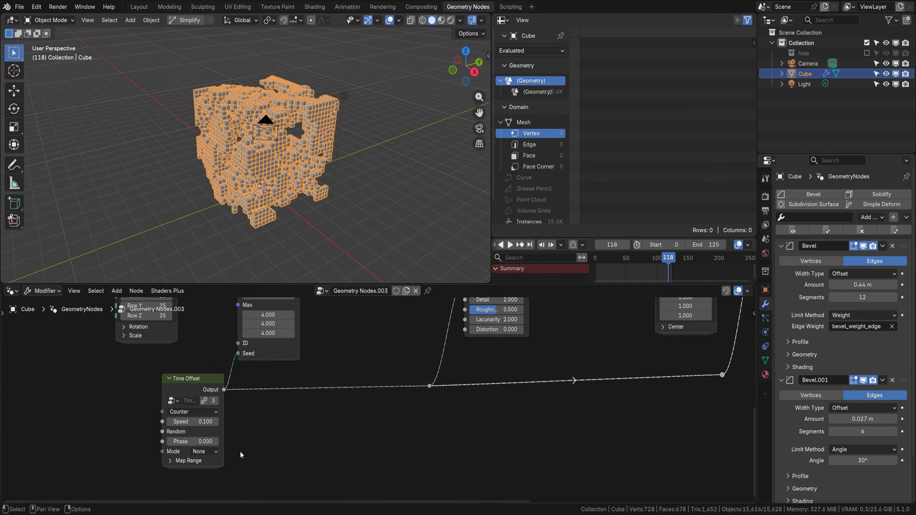
scroll(241, 455, up, 2)
click(243, 392)
text(1)
key(Return)
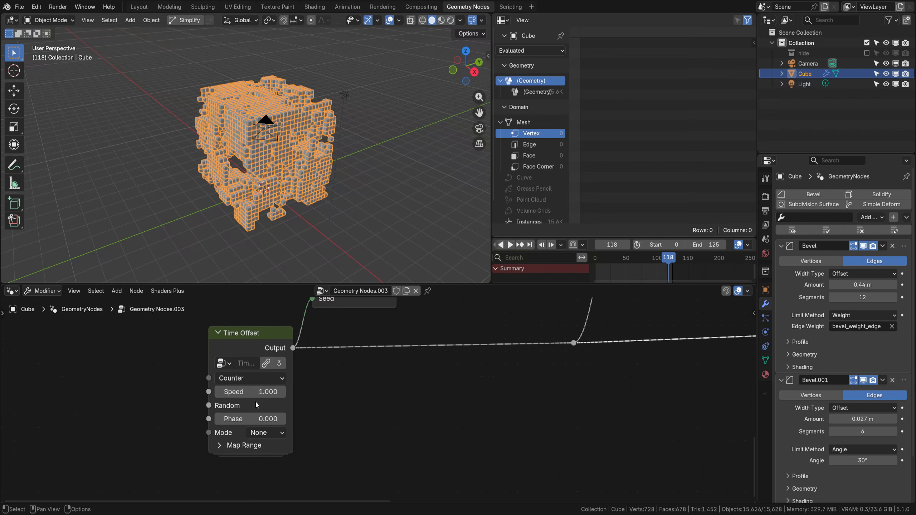
mouse_move(605, 263)
mouse_down()
mouse_move(595, 263)
mouse_move(645, 263)
mouse_move(612, 263)
mouse_up()
middle_drag(346, 181, 313, 143)
scroll(294, 163, up, 8)
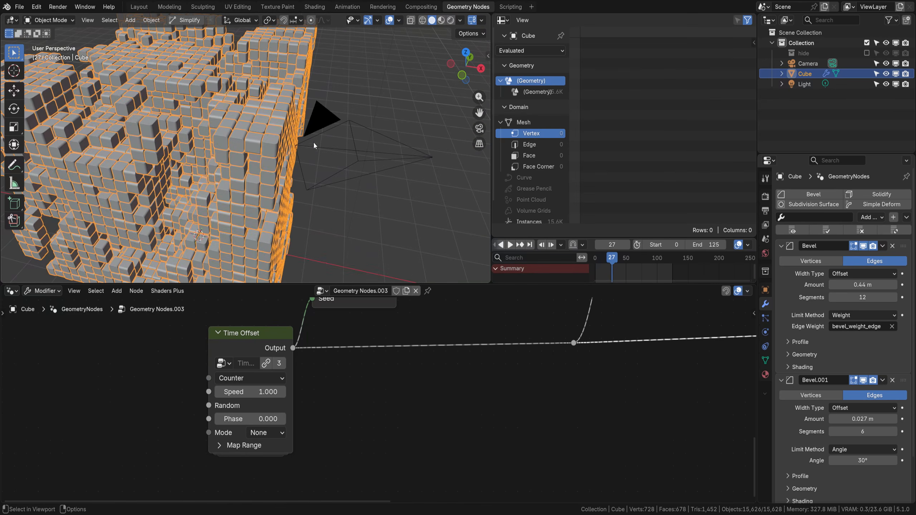
Move the Group Input and Grid Cloner nodes farther away from Mix Rotation
scroll(364, 367, down, 4)
middle_drag(364, 354, 446, 454)
scroll(447, 455, down, 3)
middle_drag(288, 388, 308, 454)
drag(257, 338, 510, 363)
key(g)
click(383, 365)
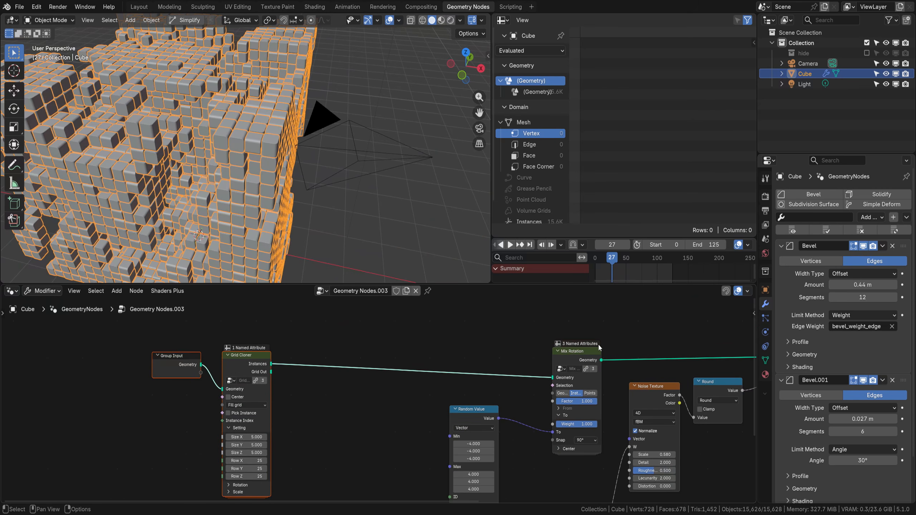
Insert a Delete Geometry node between Grid Cloner and Mix Rotation and set its domain to Instance
middle_drag(533, 371, 397, 349)
scroll(397, 348, down, 1)
key(shift+a)
text(delete geo)
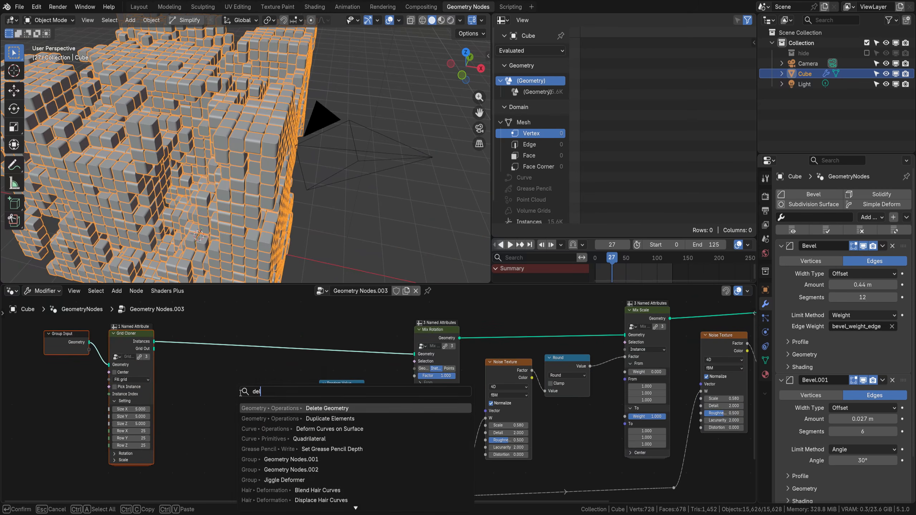
key(Return)
click(238, 317)
scroll(237, 328, up, 2)
click(236, 326)
click(248, 392)
Duplicate a Noise Texture beside the Grid Cloner and shift it with Group Input and Grid Cloner away from Delete Geometry
click(573, 345)
key(shift+d)
click(124, 372)
middle_drag(67, 397, 278, 373)
scroll(278, 376, down, 1)
drag(101, 313, 316, 384)
key(g)
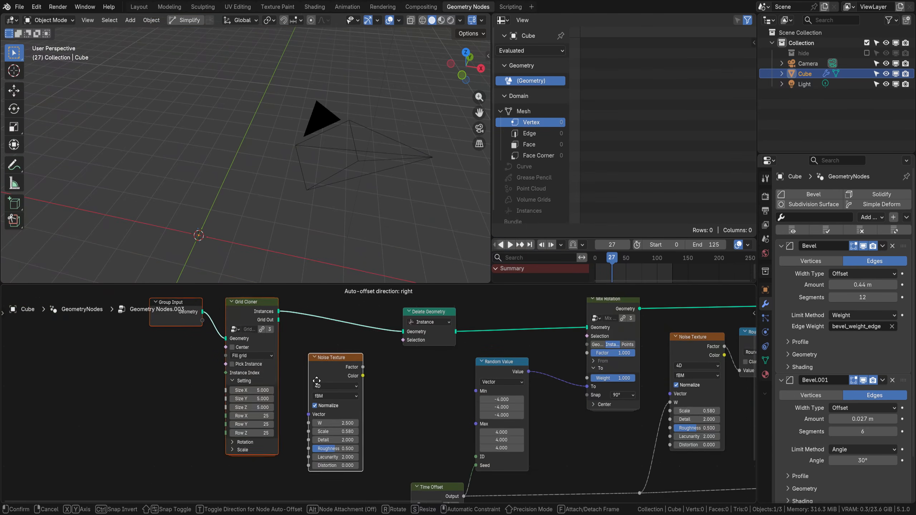
click(207, 381)
Add a Greater Than compare node fed by the new Noise Texture's Factor output
scroll(267, 393, up, 1)
key(q)
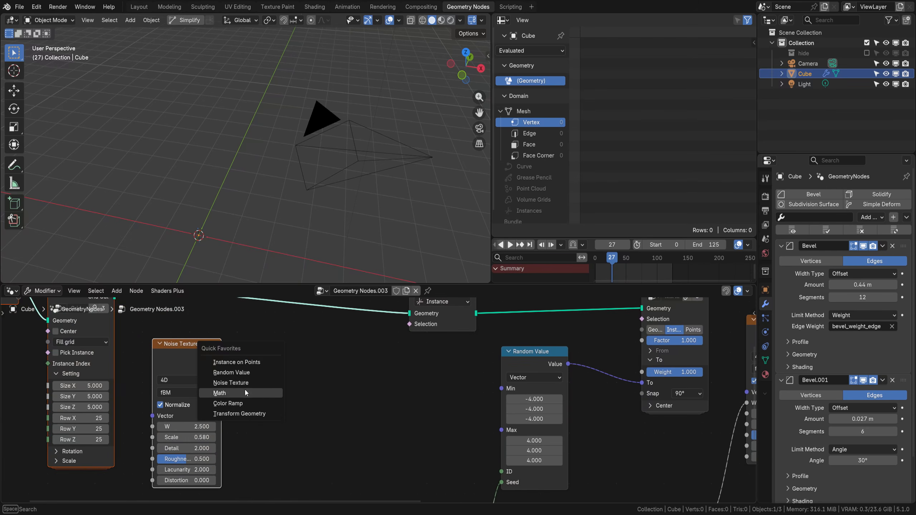
key(Escape)
drag(222, 356, 271, 369)
text(gre)
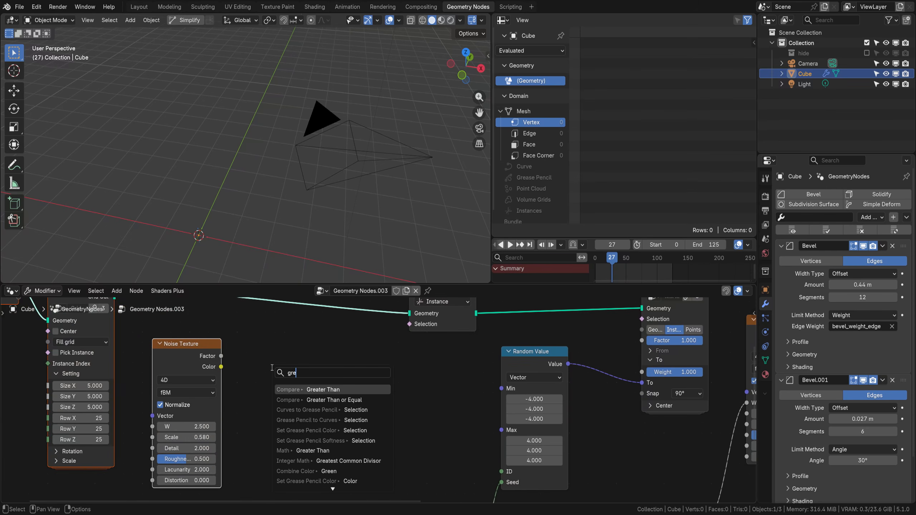
key(Return)
click(253, 348)
Set the Greater Than node's B value to 0.5 and connect its Result to Delete Geometry's Selection
click(298, 401)
text(.5)
key(Return)
drag(320, 354, 346, 345)
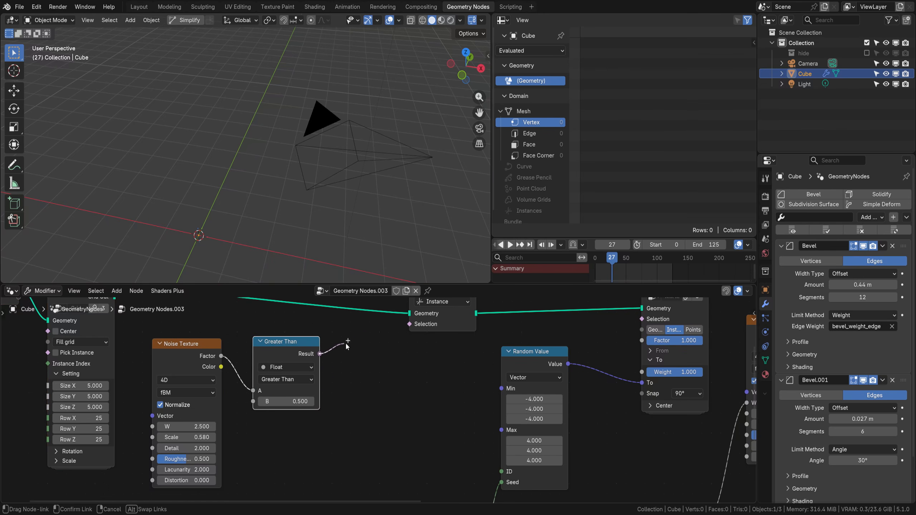
drag(405, 324, 406, 324)
mouse_move(329, 238)
middle_down()
mouse_move(286, 130)
mouse_move(312, 223)
mouse_move(324, 225)
middle_up()
Move the Time Offset node farther from the Random Value node, underneath the Grid Cloner
scroll(329, 407, down, 2)
scroll(329, 409, down, 1)
middle_drag(338, 444, 357, 363)
drag(365, 397, 442, 442)
key(g)
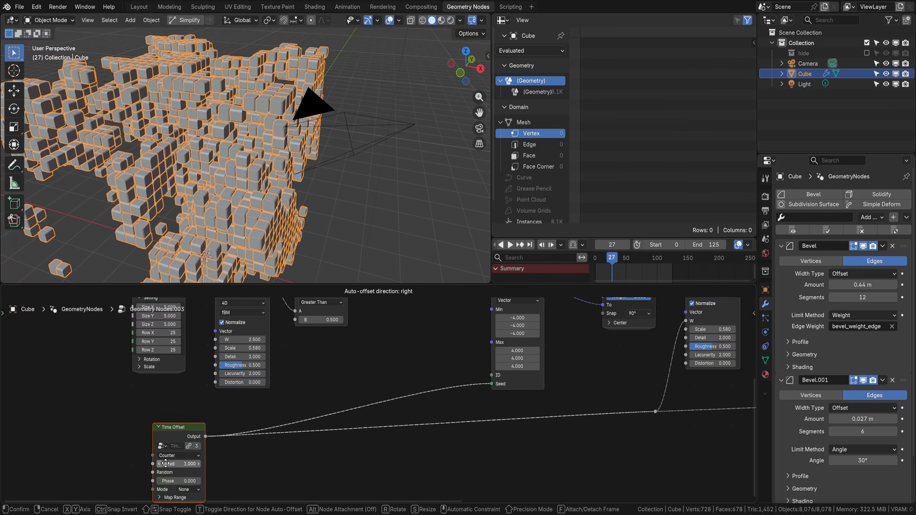
click(149, 456)
Play the animation from the first frame to review the changing cube pattern
key(shift+Left)
middle_drag(313, 94, 283, 110)
key(space)
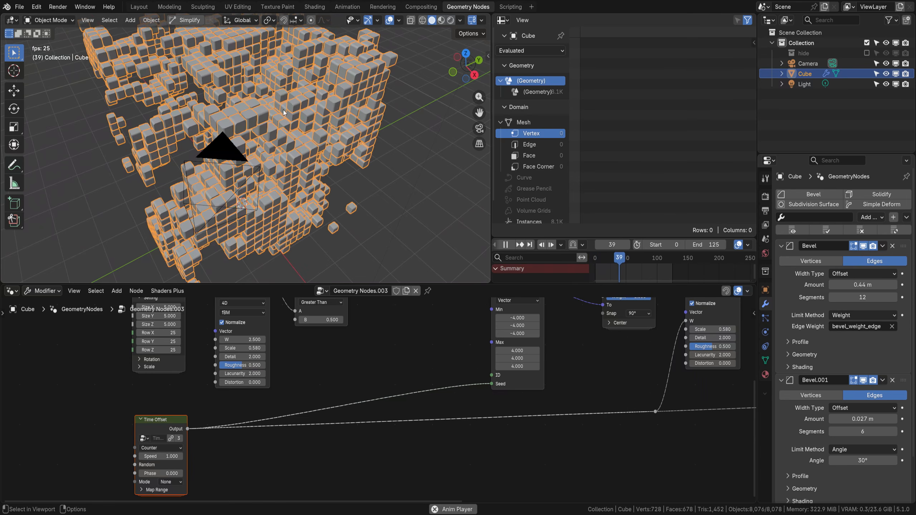
key(space)
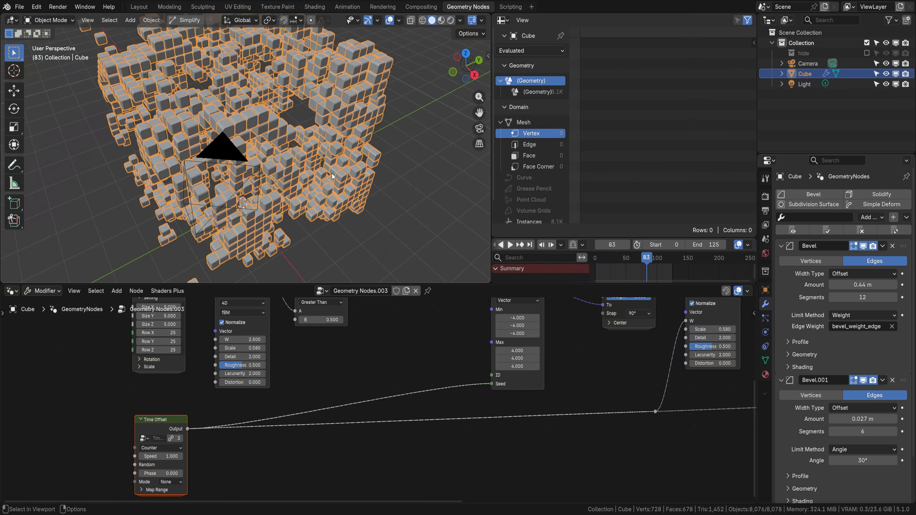
Insert a Jiggle Deformer node on the link between Mix Position and Group Output
scroll(332, 174, down, 3)
scroll(430, 386, down, 1)
middle_drag(486, 368, 424, 498)
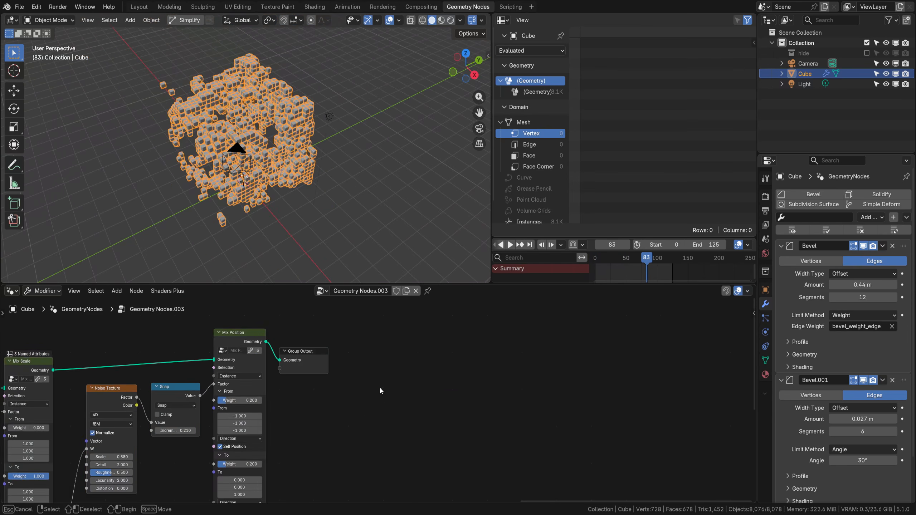
key(shift+a)
text(jiggle)
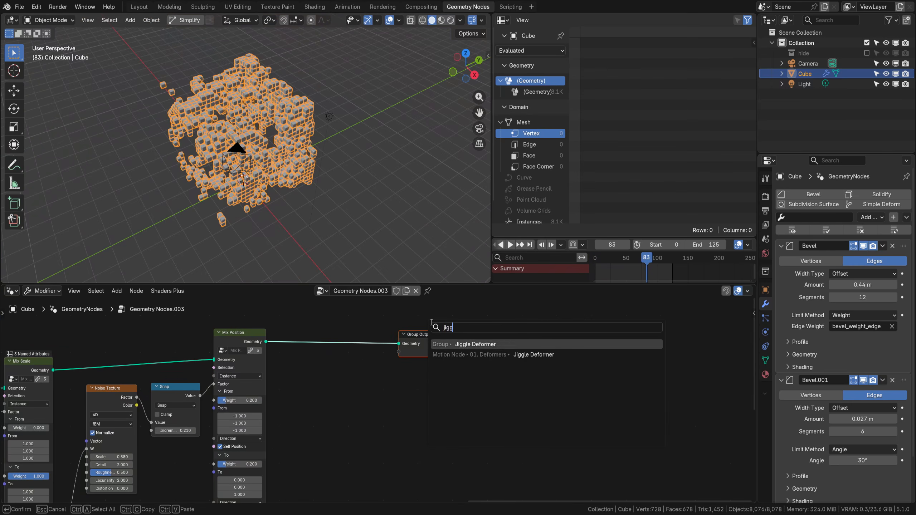
key(Return)
click(302, 336)
scroll(319, 373, up, 2)
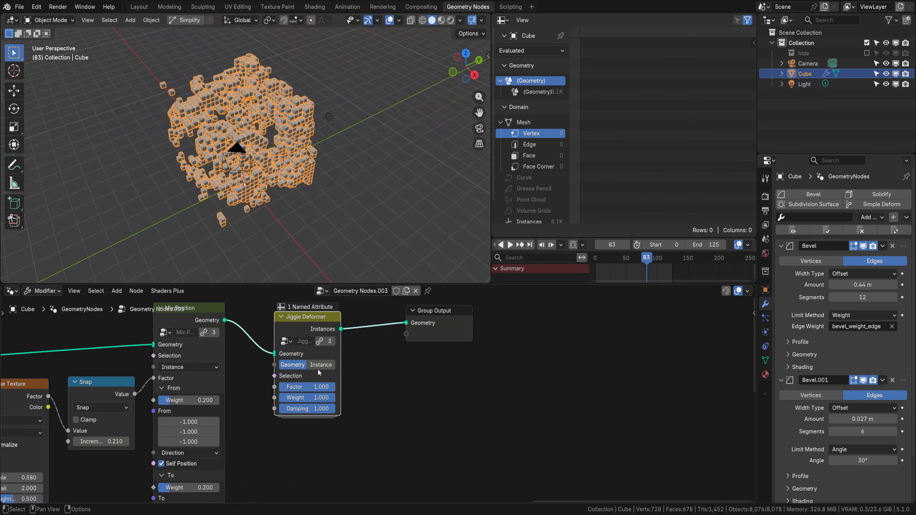
Switch the Jiggle Deformer to Instance mode and space it farther from the Mix Position node
click(321, 365)
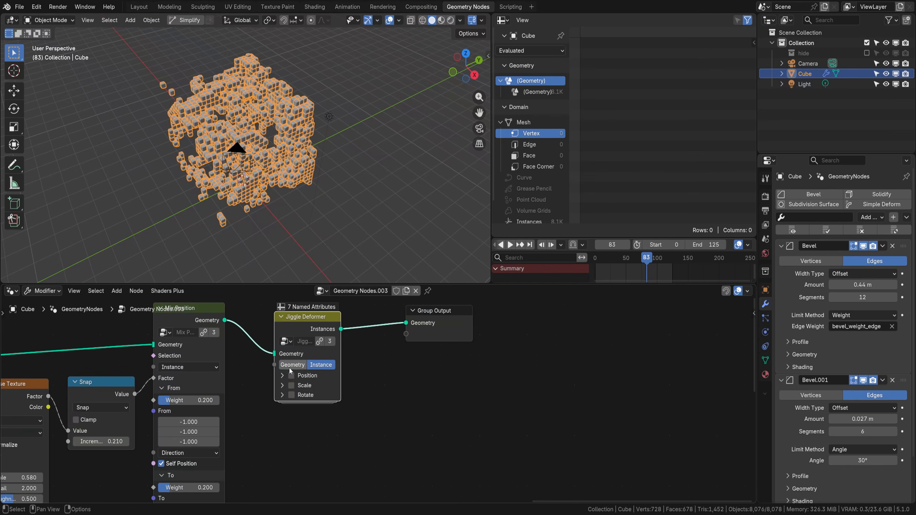
middle_drag(491, 389, 438, 411)
drag(437, 405, 257, 340)
key(g)
click(318, 332)
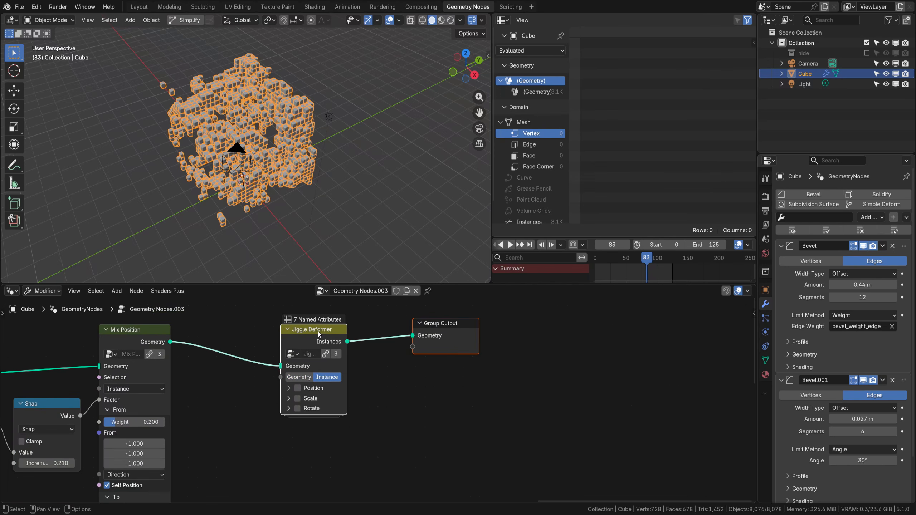
click(303, 377)
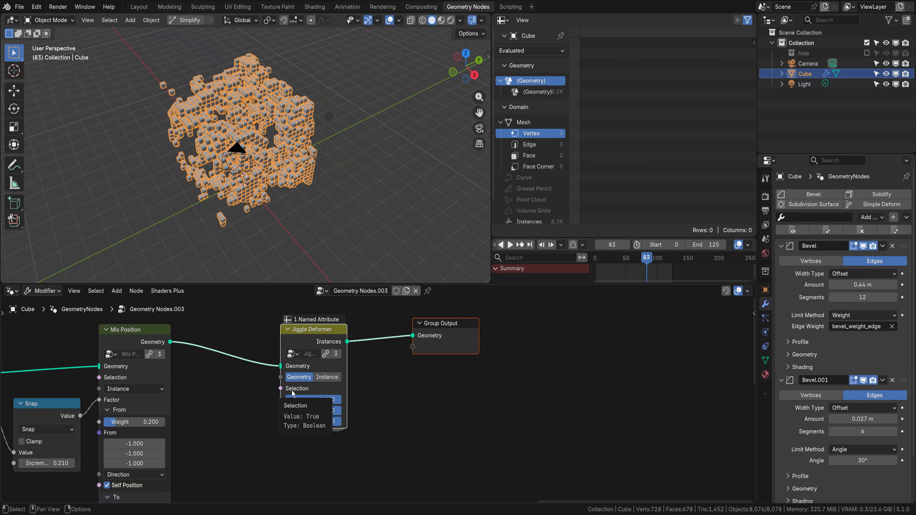
click(322, 379)
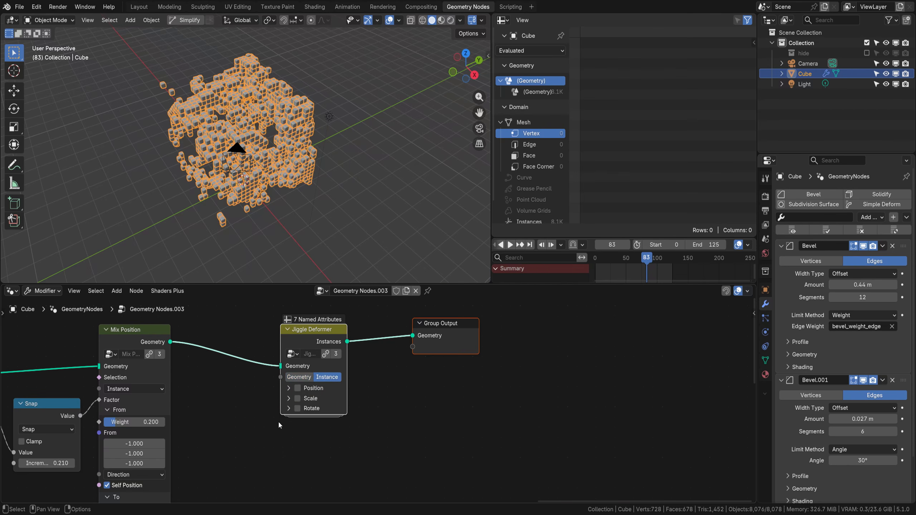
Move the Group Input node farther away from the Grid Cloner at the start of the node chain
middle_drag(205, 430, 301, 374)
middle_drag(368, 359, 304, 387)
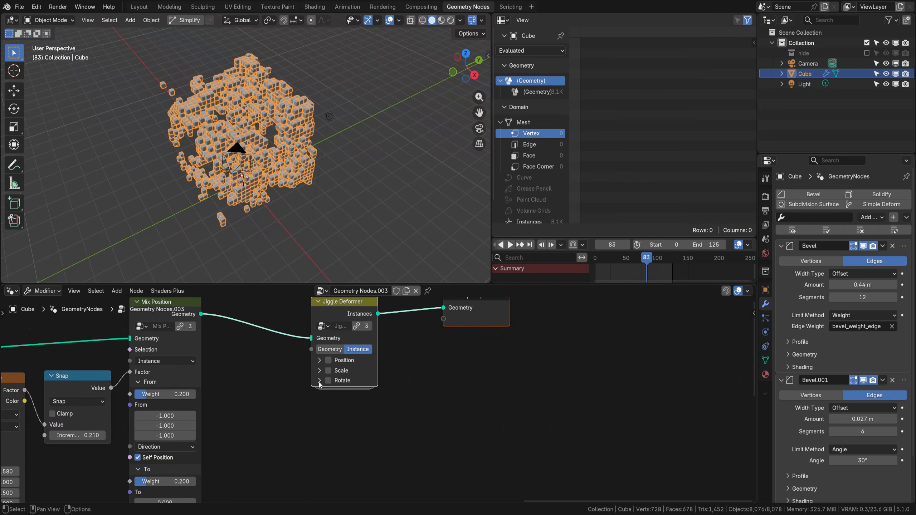
middle_drag(78, 413, 368, 393)
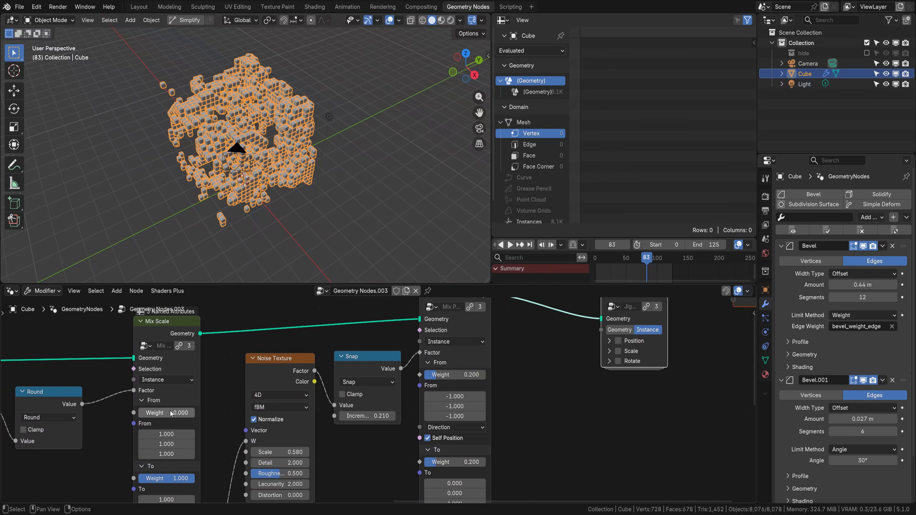
middle_drag(156, 331, 383, 374)
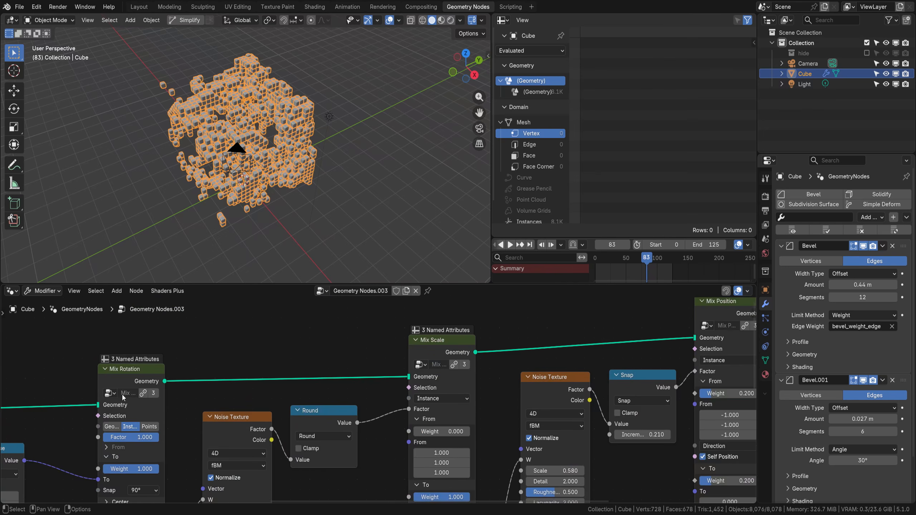
scroll(123, 398, down, 6)
middle_drag(109, 408, 228, 373)
middle_drag(122, 396, 313, 423)
drag(297, 373, 198, 376)
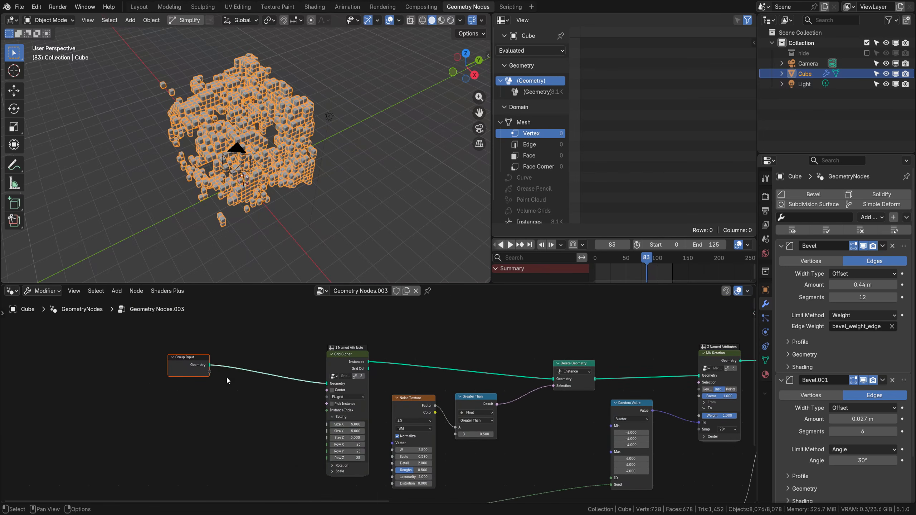
Expand the Position, Scale and Rotate sections of the Jiggle Deformer node
scroll(366, 371, up, 2)
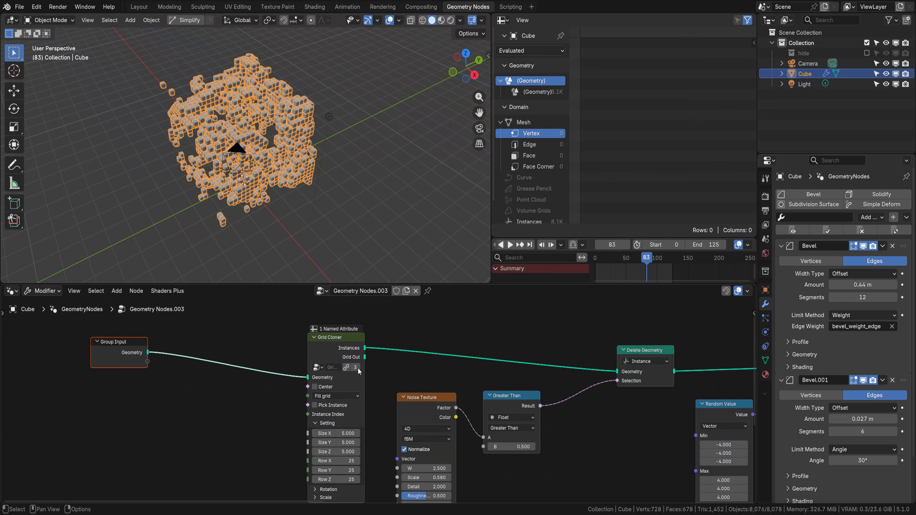
middle_drag(458, 379, 145, 370)
middle_drag(664, 367, 164, 367)
middle_drag(584, 374, 325, 393)
scroll(462, 403, up, 3)
middle_drag(426, 351, 410, 403)
click(368, 379)
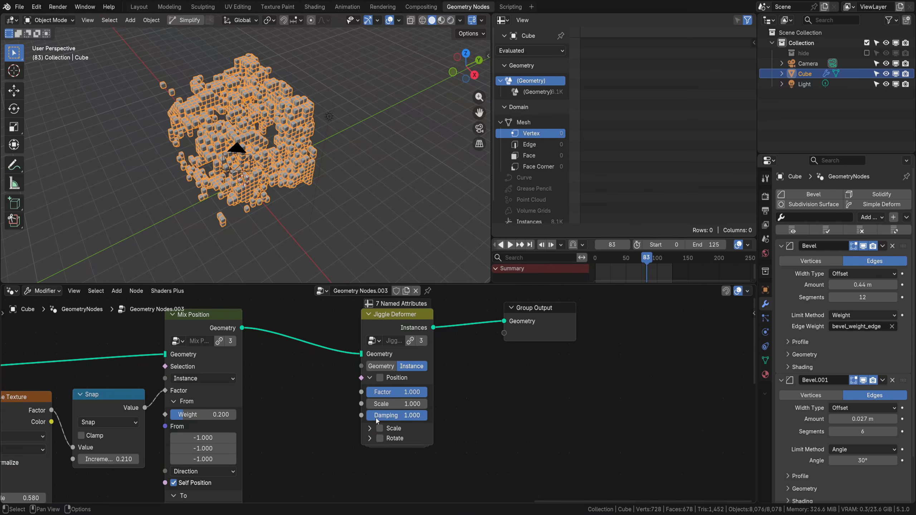
click(370, 428)
click(368, 489)
middle_drag(453, 457, 437, 431)
scroll(437, 431, up, 4)
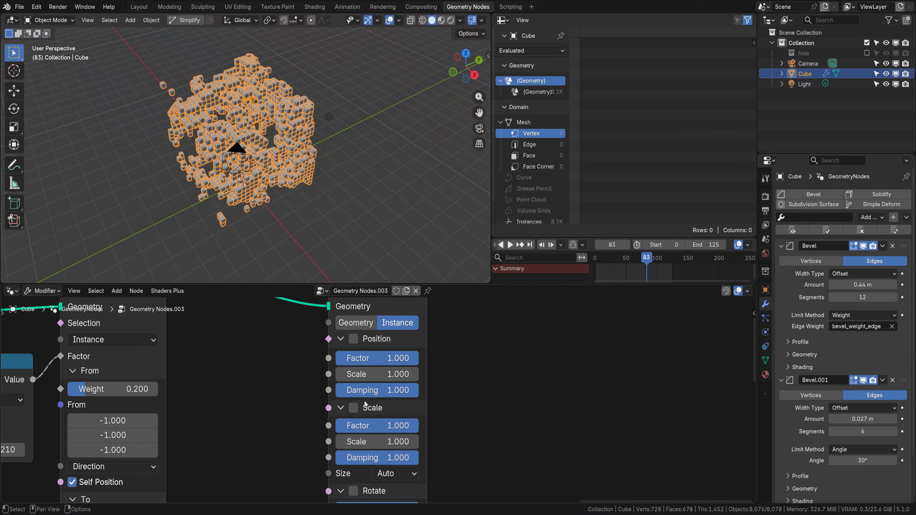
Set the Jiggle Deformer's Damping to 0.325 for Position, 0.313 for Scale and 0.319 for Rotate
drag(415, 394, 363, 392)
drag(412, 460, 359, 461)
middle_drag(359, 459, 386, 354)
drag(443, 436, 390, 436)
scroll(390, 435, down, 3)
Play the animation from the first frame to check the cubes with the new damping values
key(shift+Left)
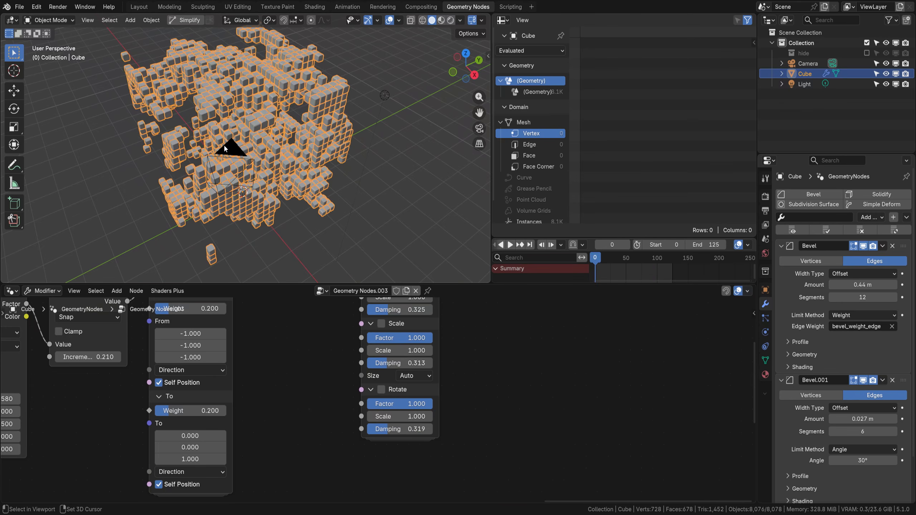
key(space)
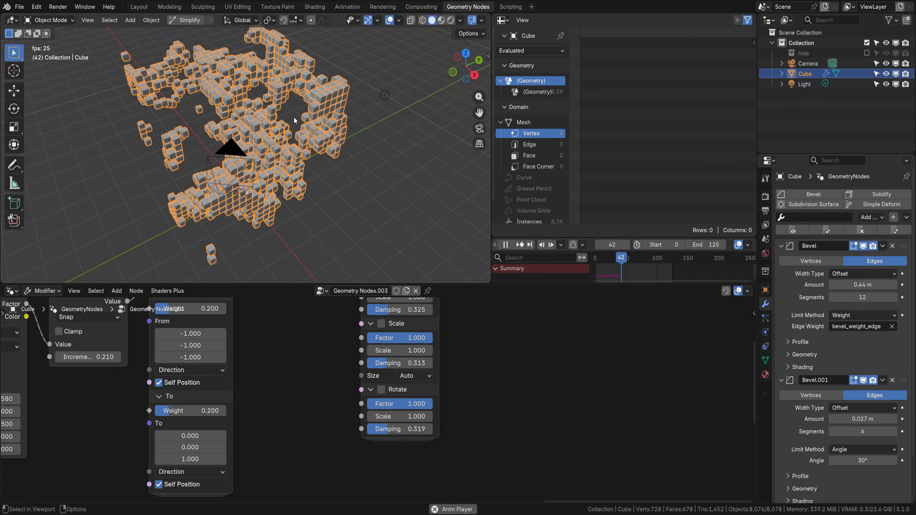
key(space)
Enable Position, Scale and Rotate jiggle on the Jiggle Deformer node
middle_drag(312, 361, 286, 427)
drag(356, 338, 357, 397)
click(353, 458)
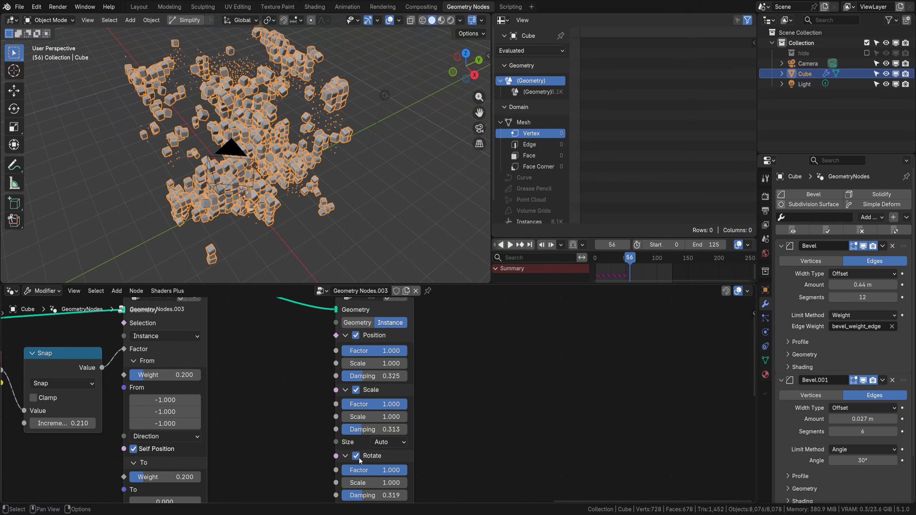
Replay the animation from the first frame and inspect the cubes' jiggling motion up close
key(shift+Left)
key(space)
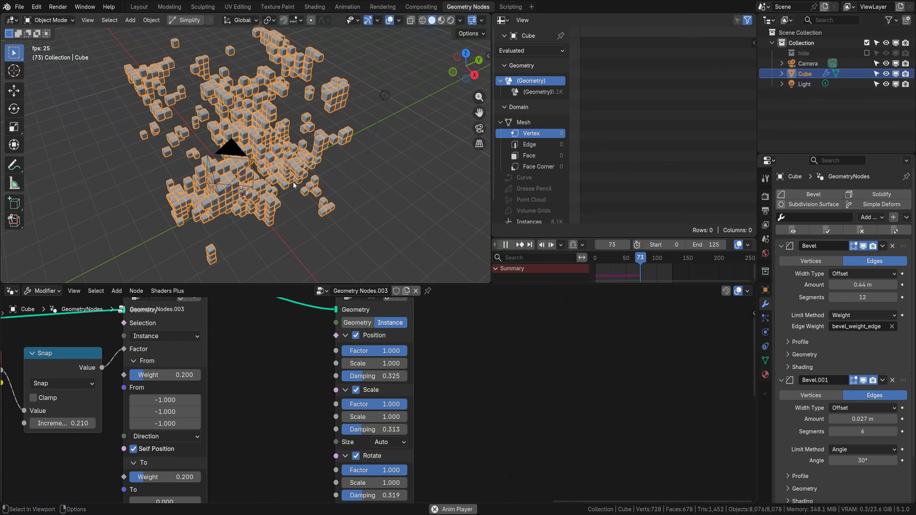
scroll(292, 151, up, 6)
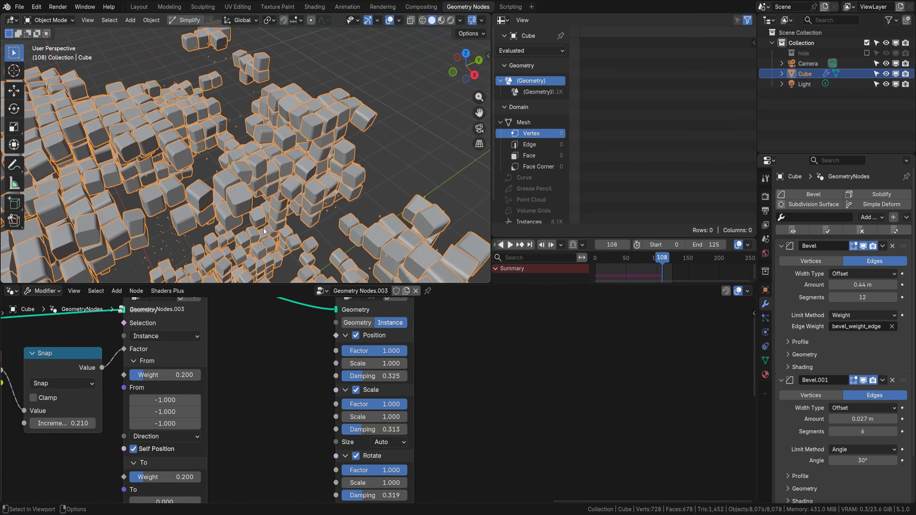
key(space)
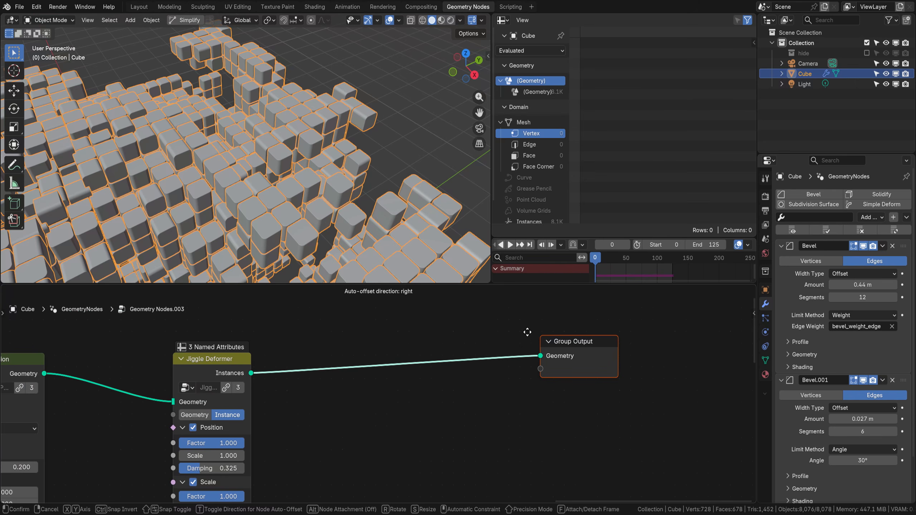
Insert a Bake node between the Jiggle Deformer and Group Output and bake it in Animation mode
click(528, 332)
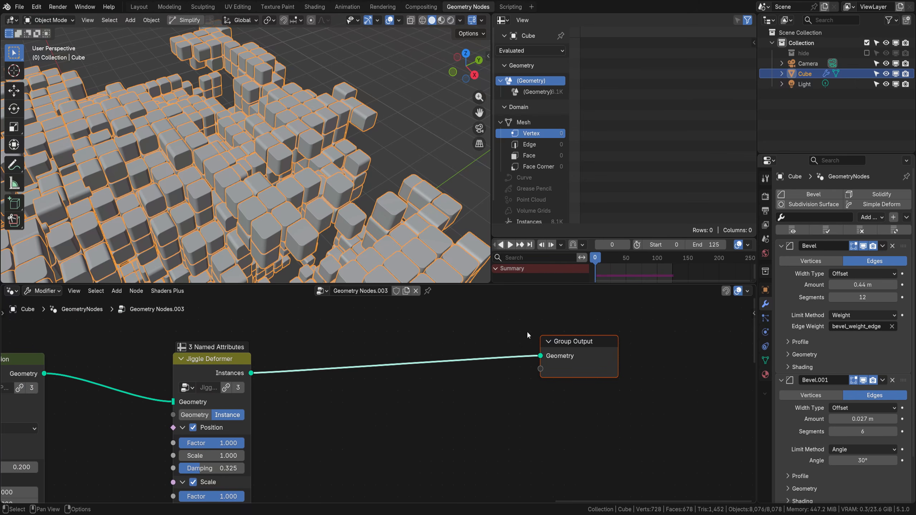
key(shift+a)
text(bake)
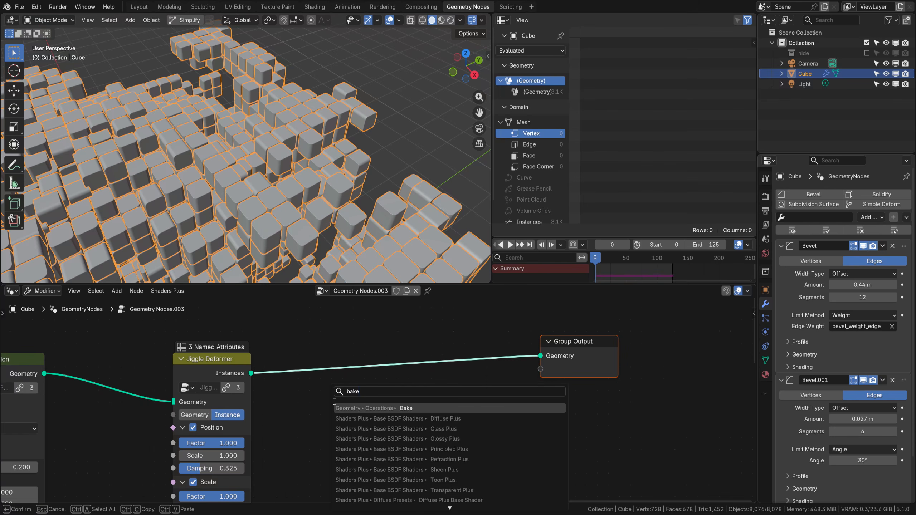
key(Return)
click(346, 345)
drag(251, 373, 346, 404)
drag(423, 393, 541, 355)
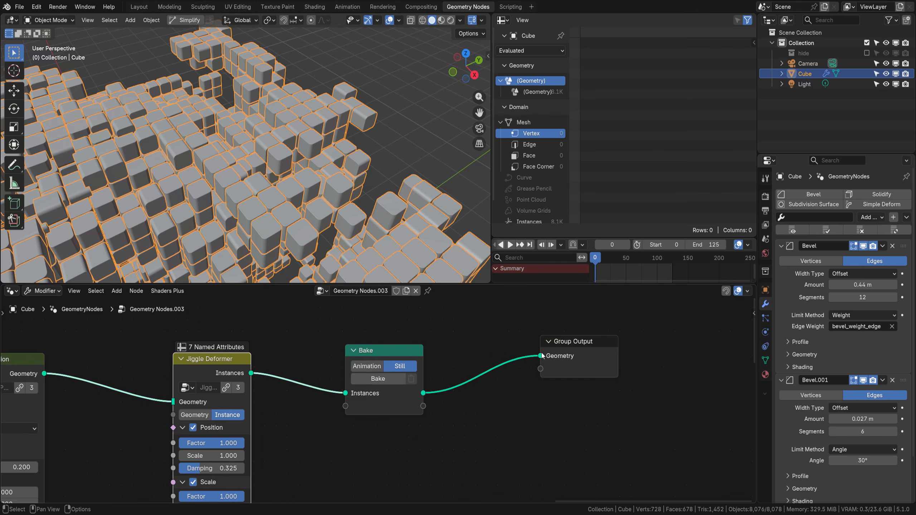
click(396, 382)
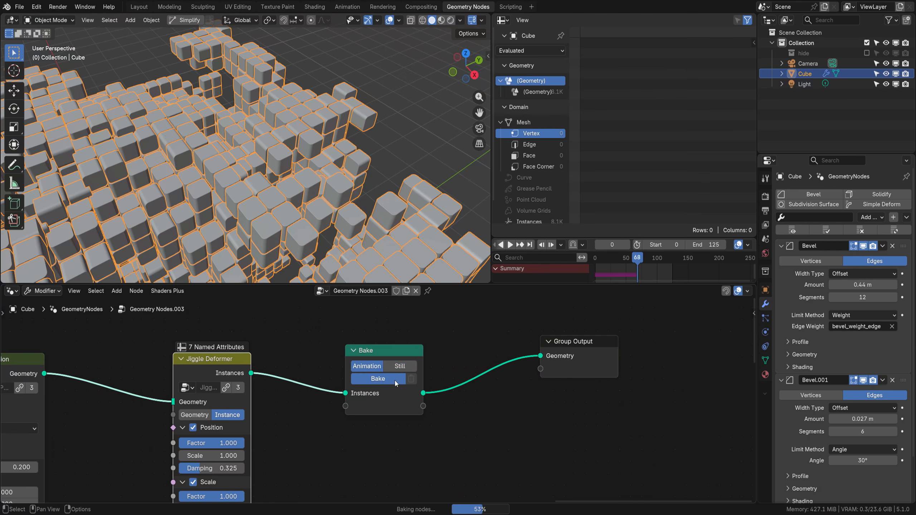